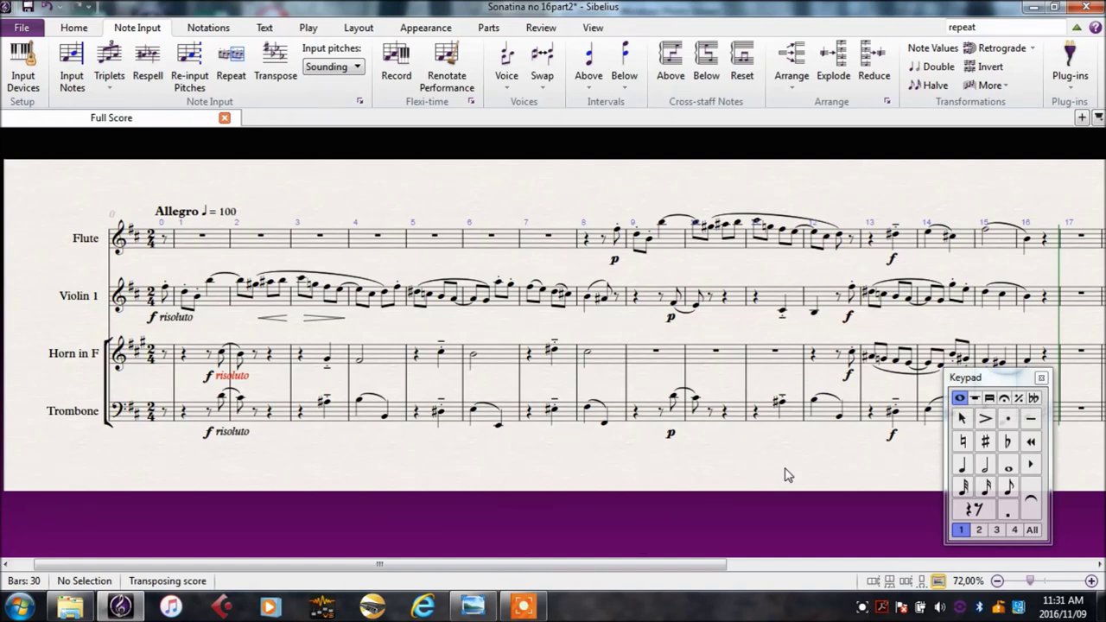
- Copy the Violin 1 risoluto marking and paste it under the flute's first note in bar 8
drag(786, 474, 714, 471)
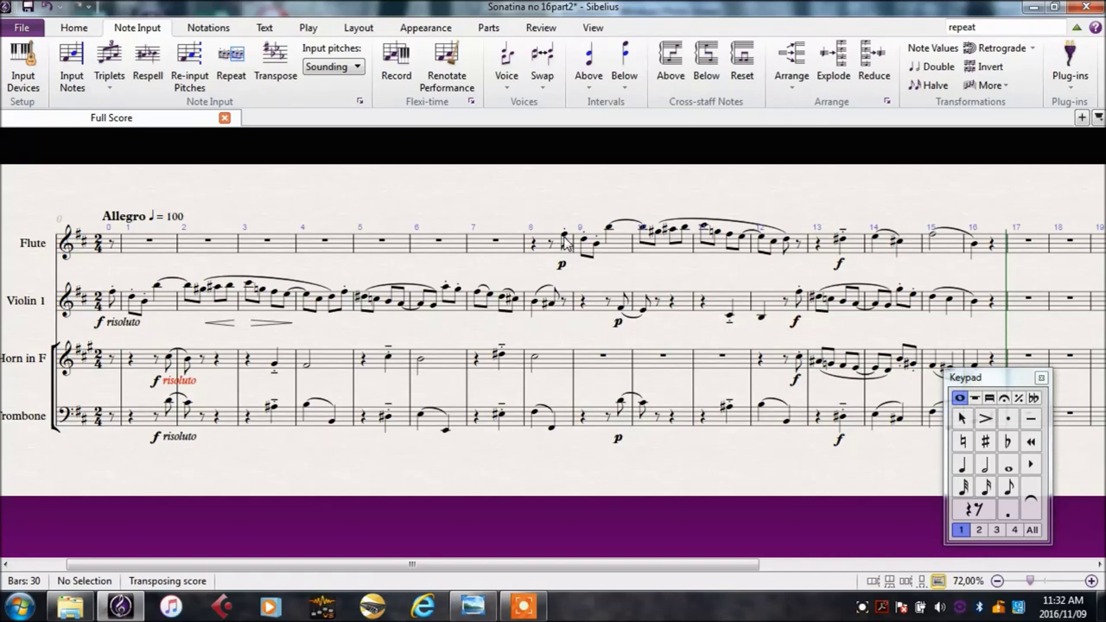
click(124, 327)
key(ctrl+c)
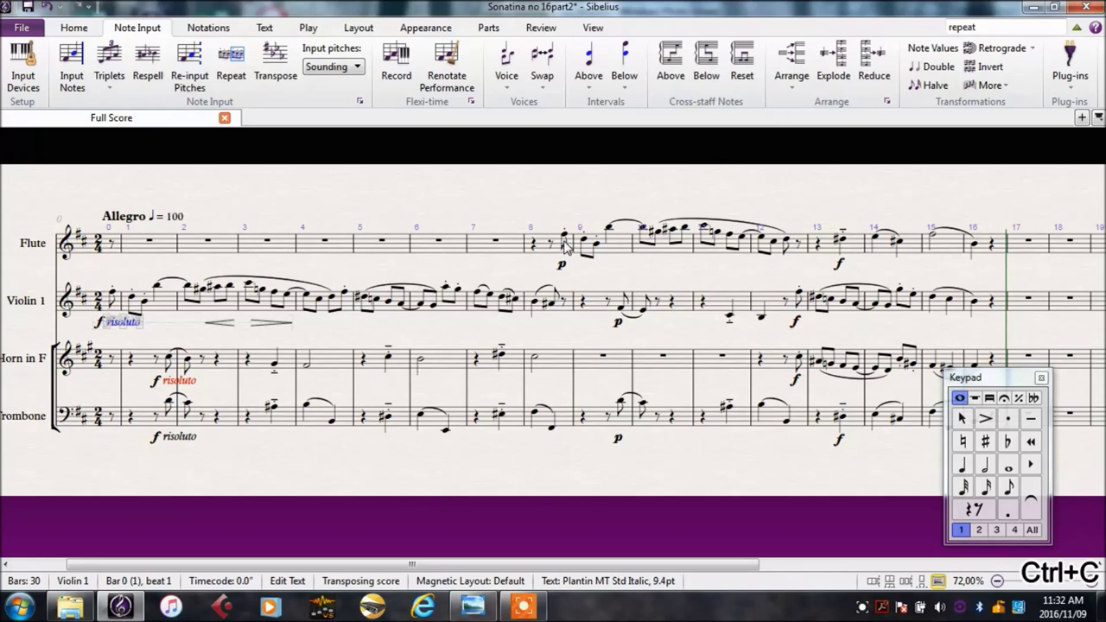
click(564, 235)
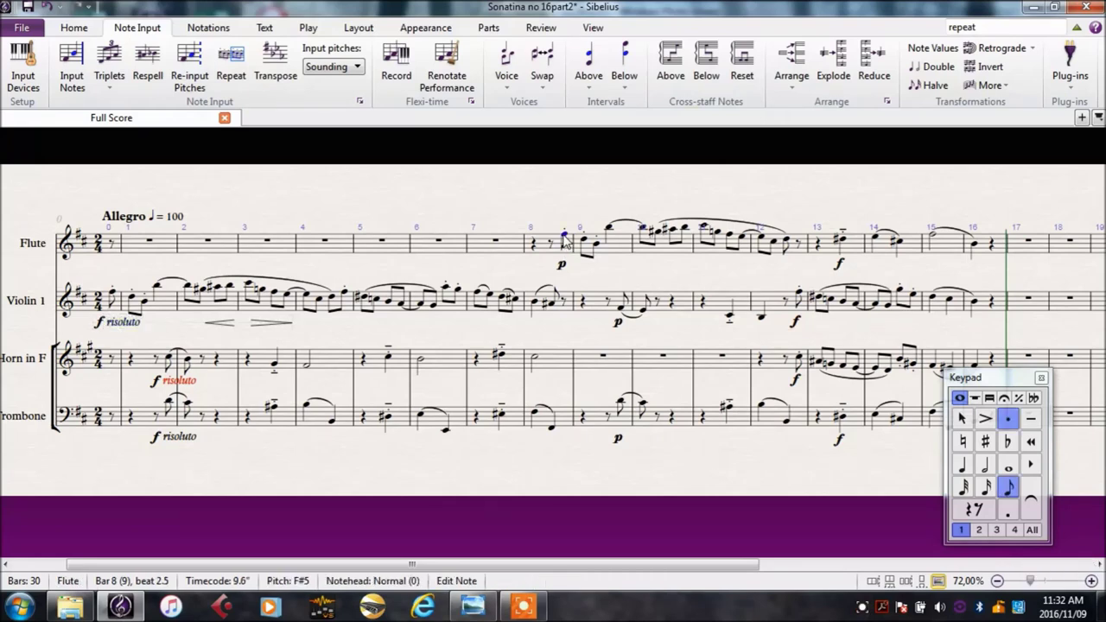
key(ctrl+v)
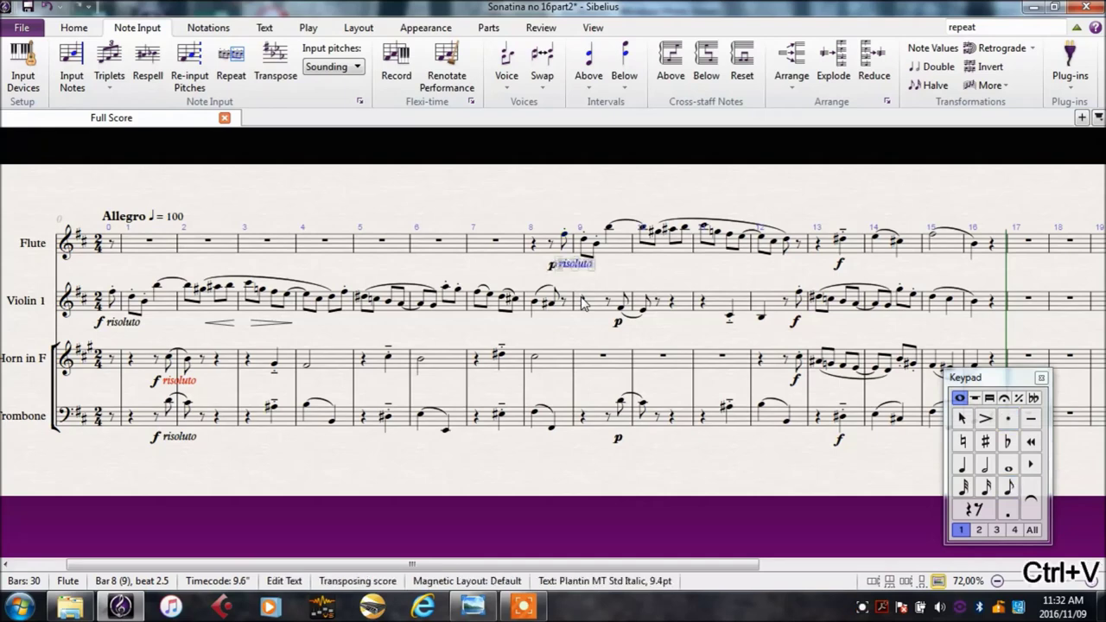
key(Escape)
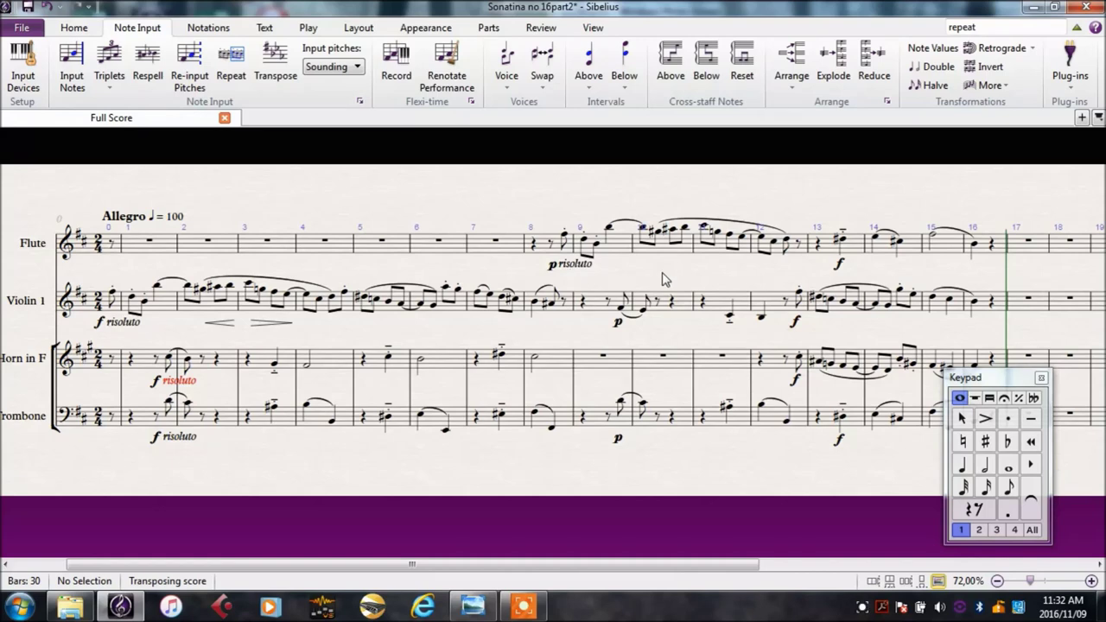
drag(713, 281, 265, 279)
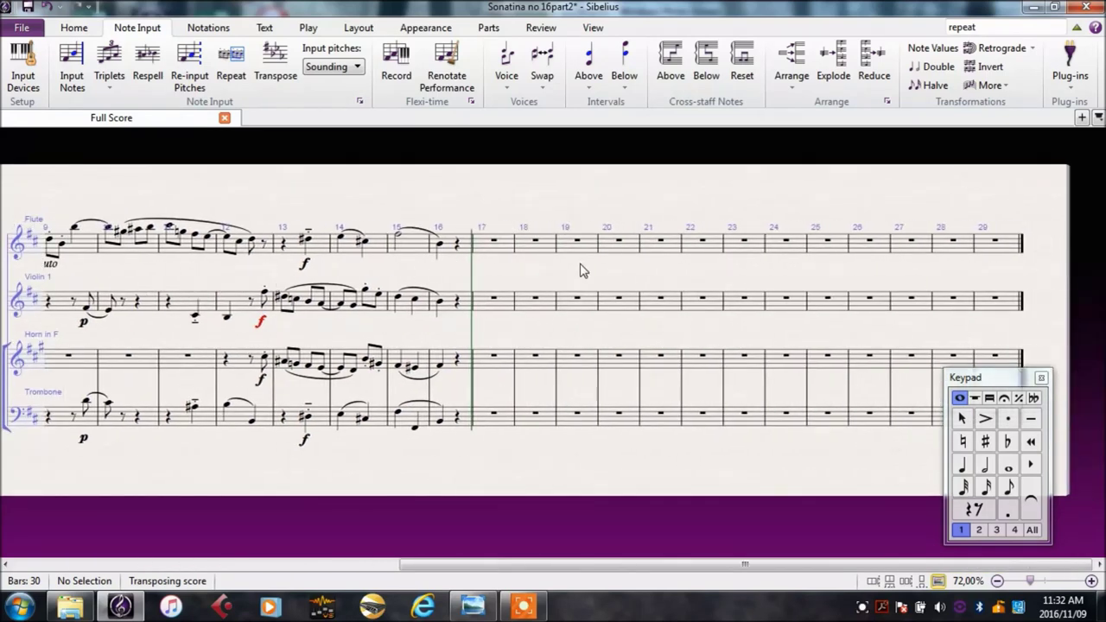
- Select flute bars 17 through 29 and delete them with Ctrl+Backspace, confirming the deletion
click(485, 252)
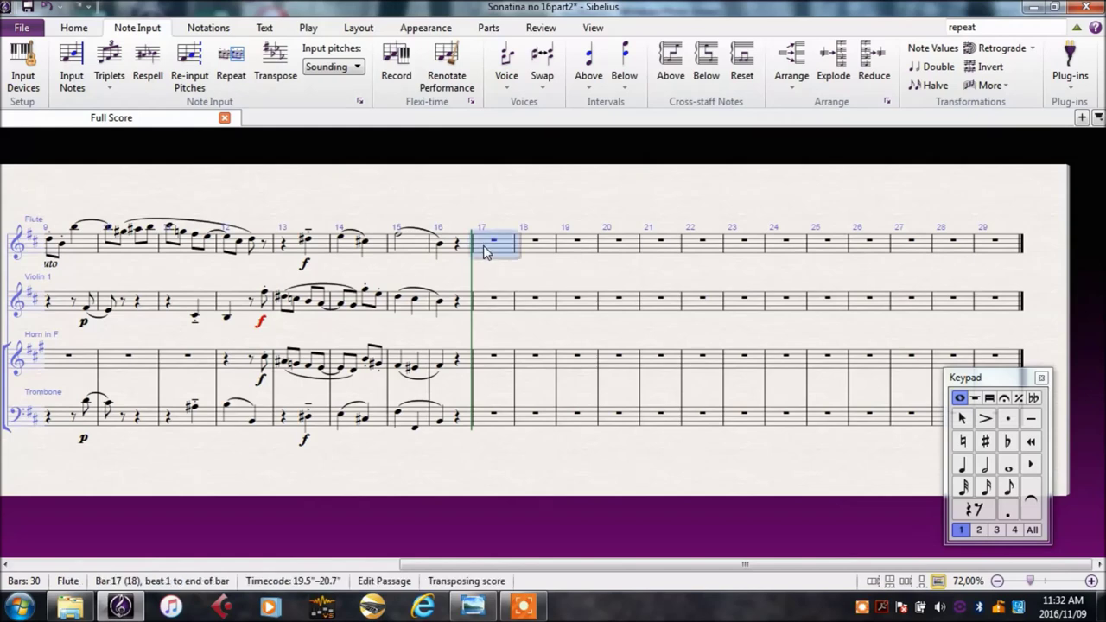
shift+click(1015, 252)
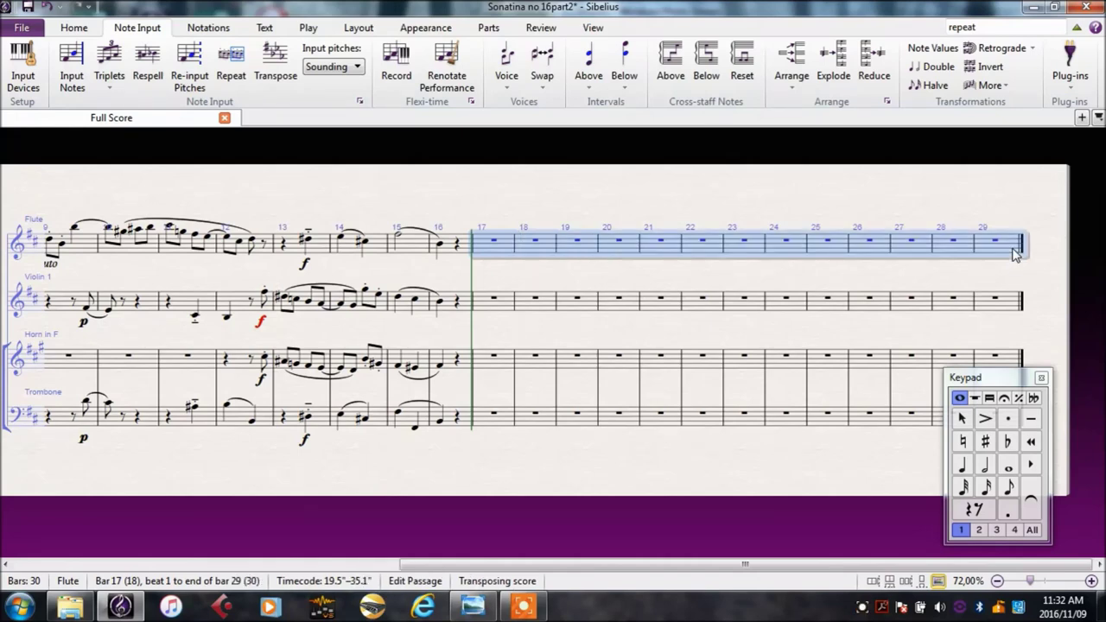
key(ctrl+BackSpace)
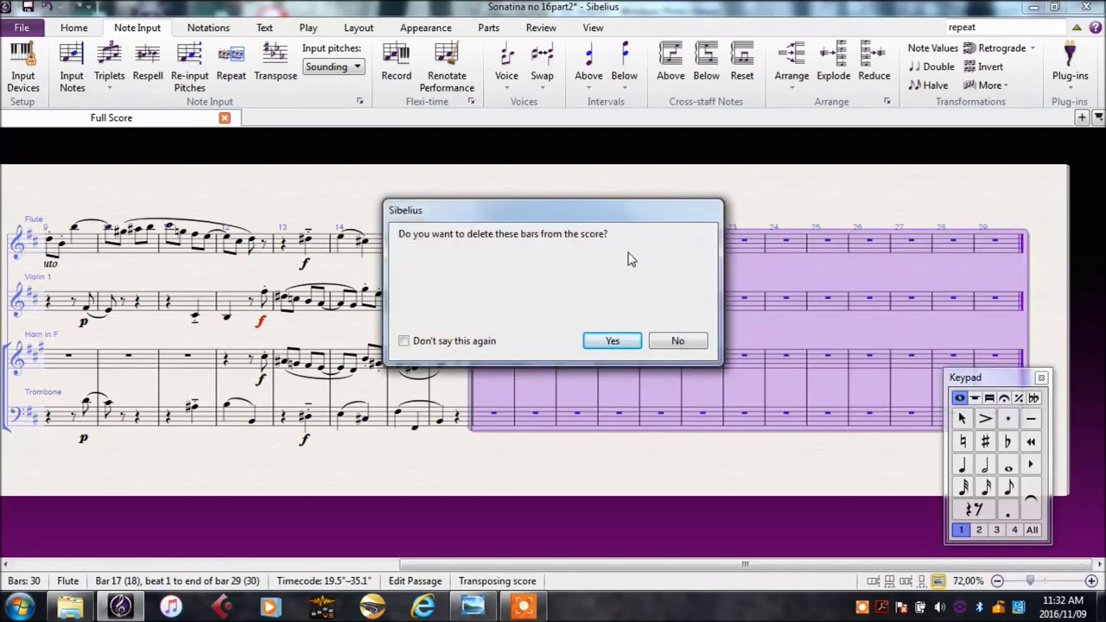
click(678, 342)
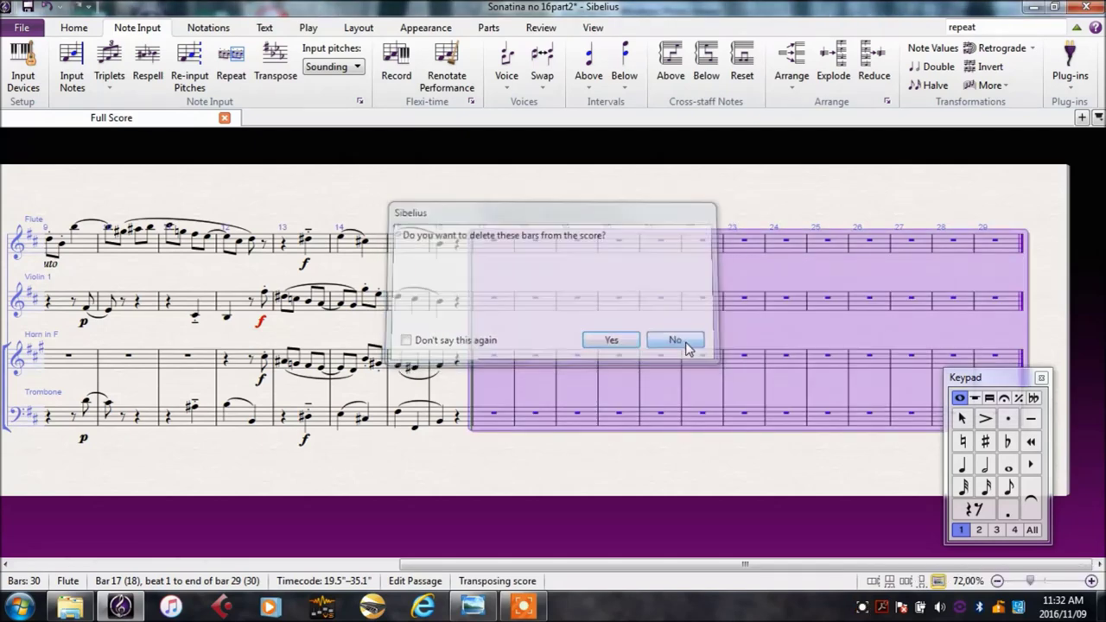
click(696, 200)
click(499, 252)
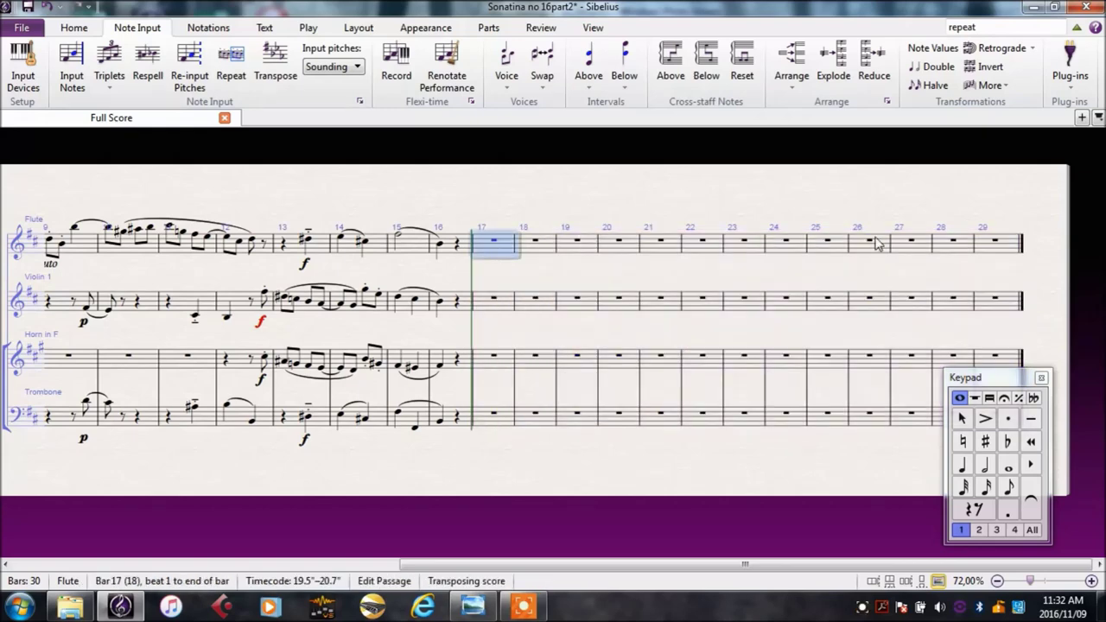
shift+click(1007, 251)
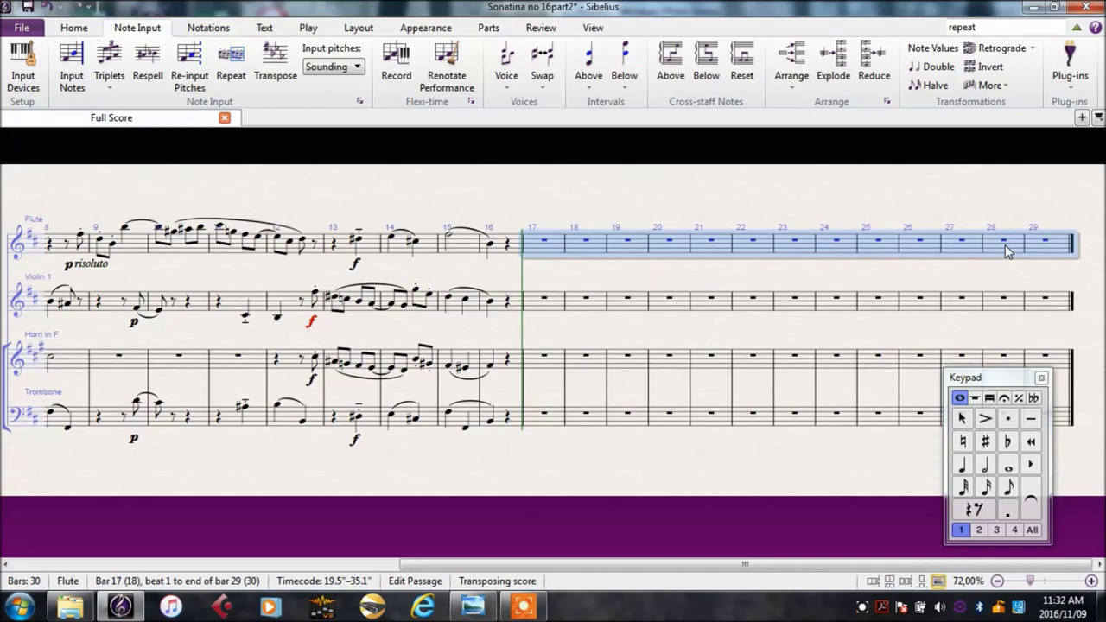
key(ctrl+BackSpace)
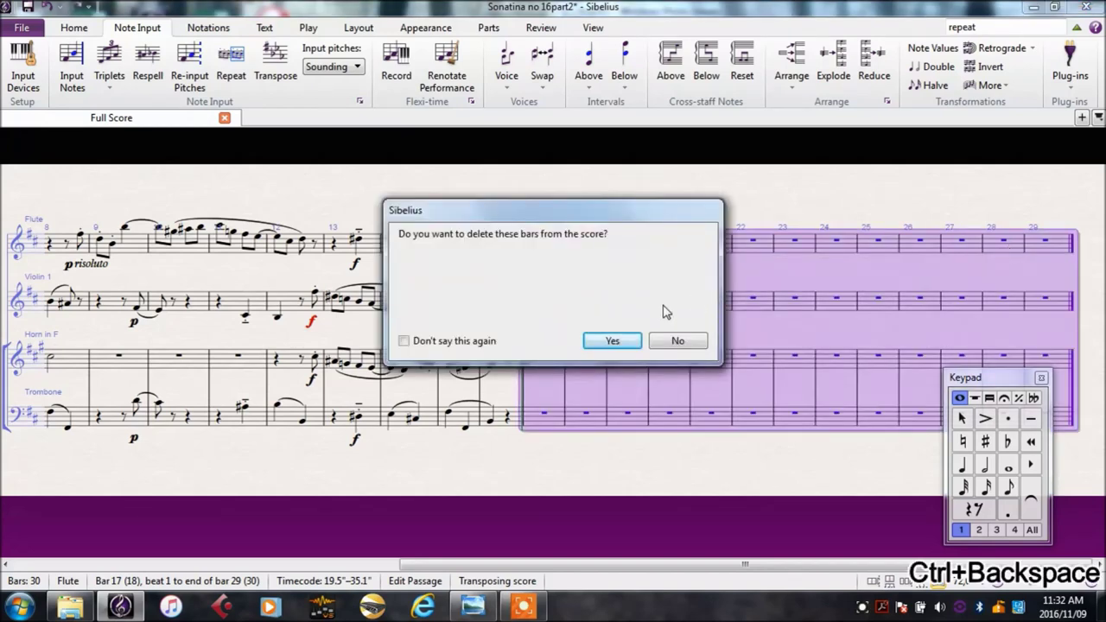
click(612, 340)
drag(556, 301, 1055, 300)
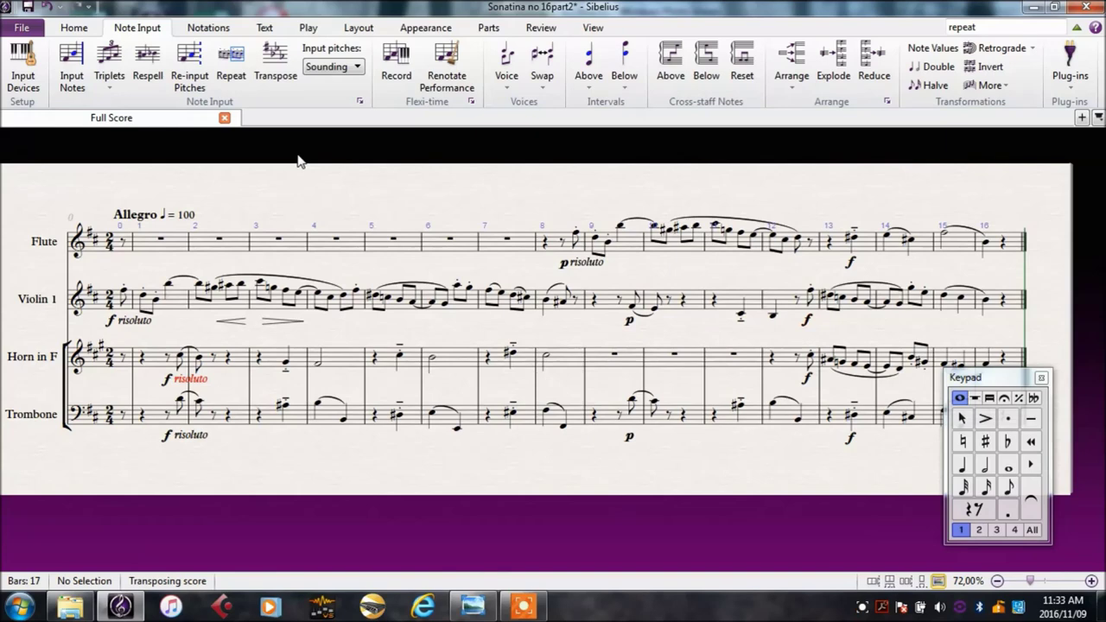
- Turn Transposing Score off and switch to Page View with the Sonatina no. 16 title showing
click(74, 27)
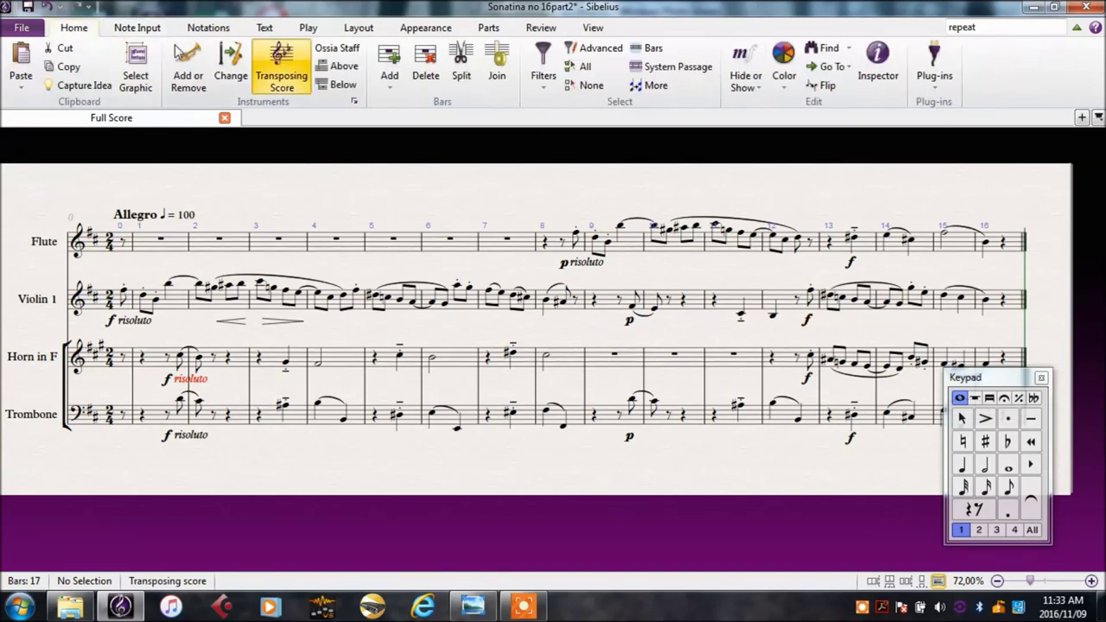
click(288, 70)
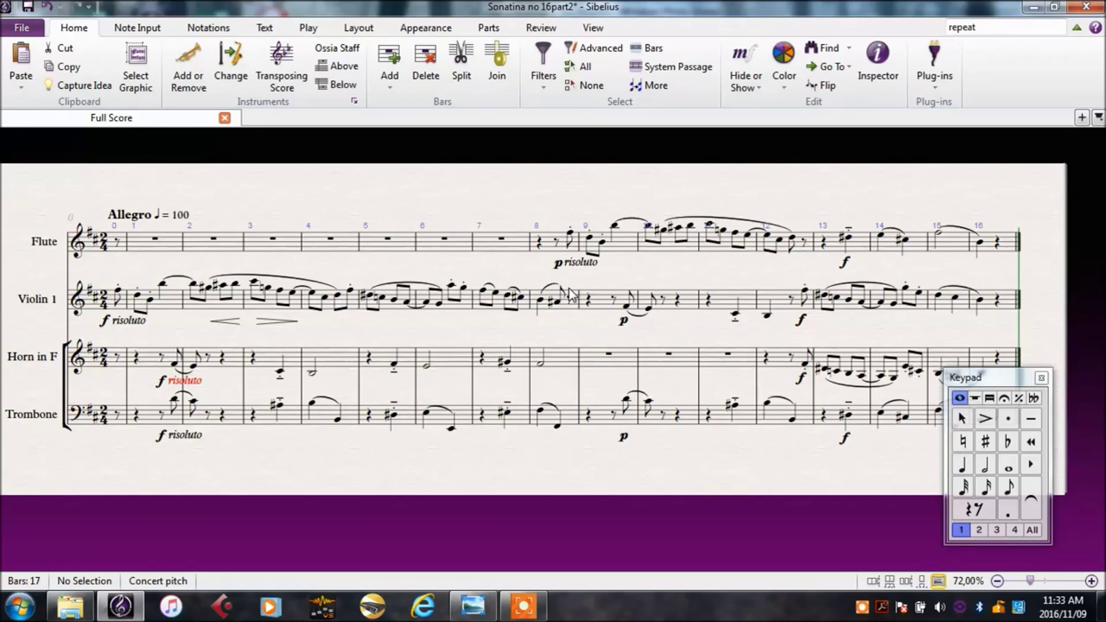
key(ctrl+shift+p)
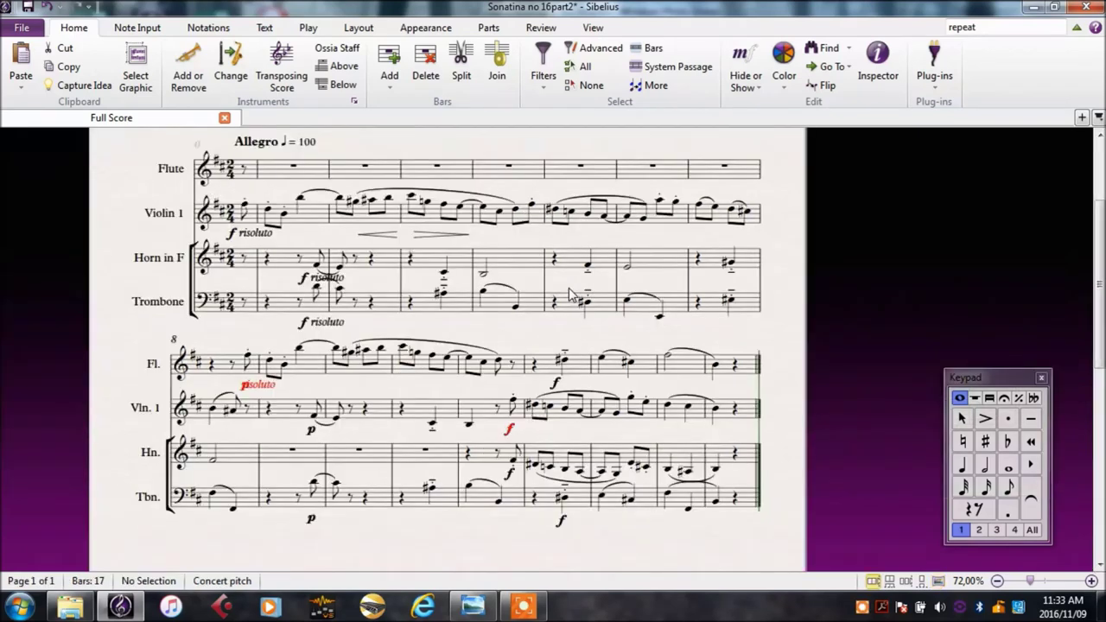
drag(790, 208, 820, 249)
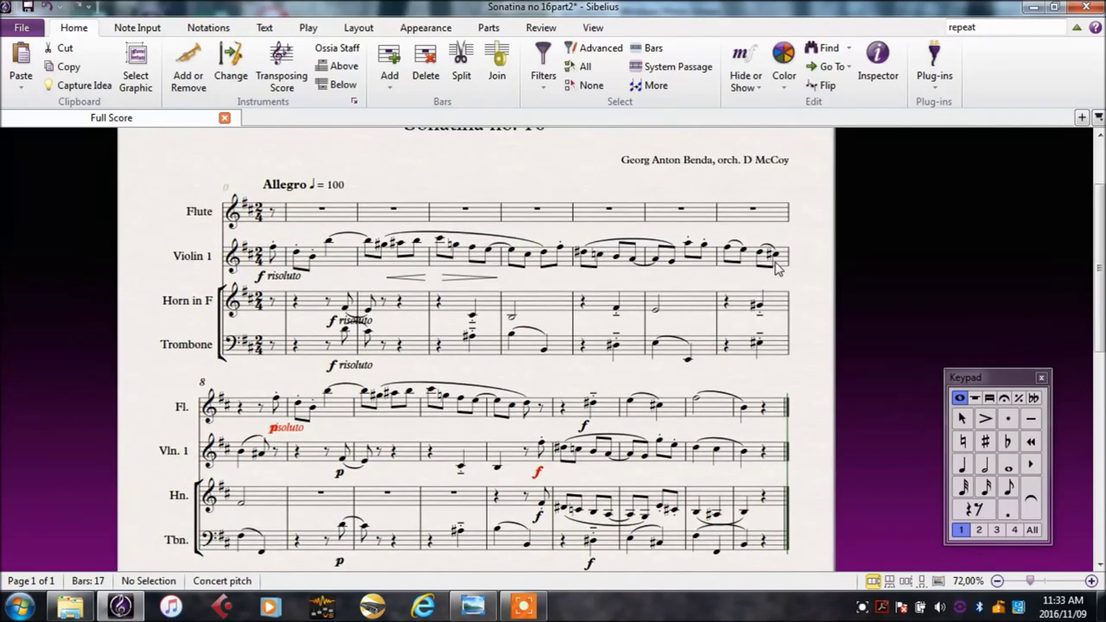
right_click(287, 116)
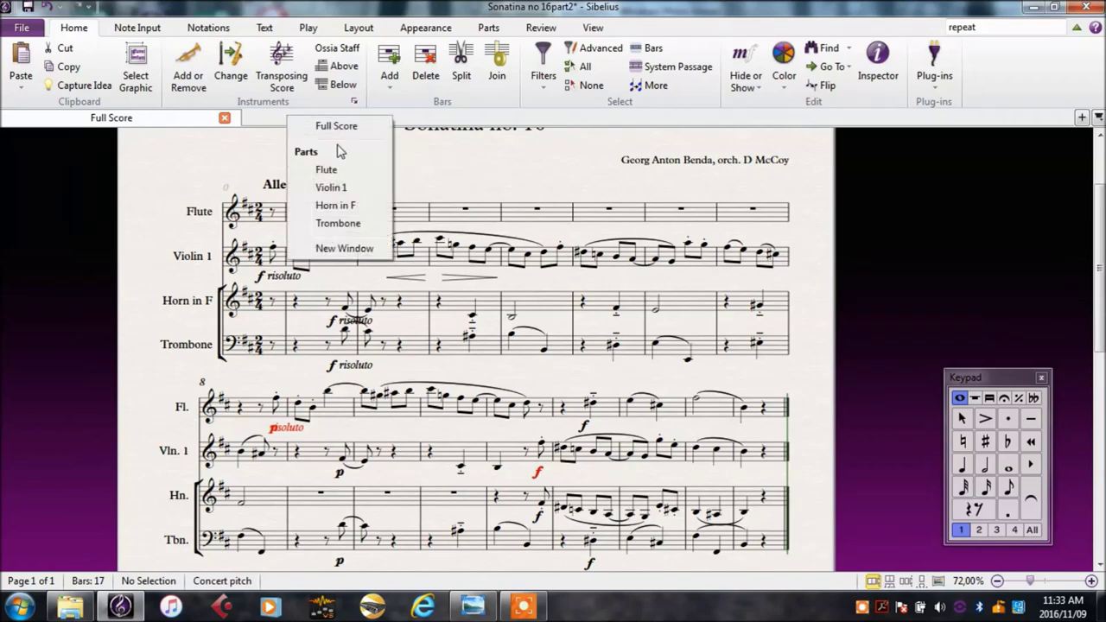
click(362, 206)
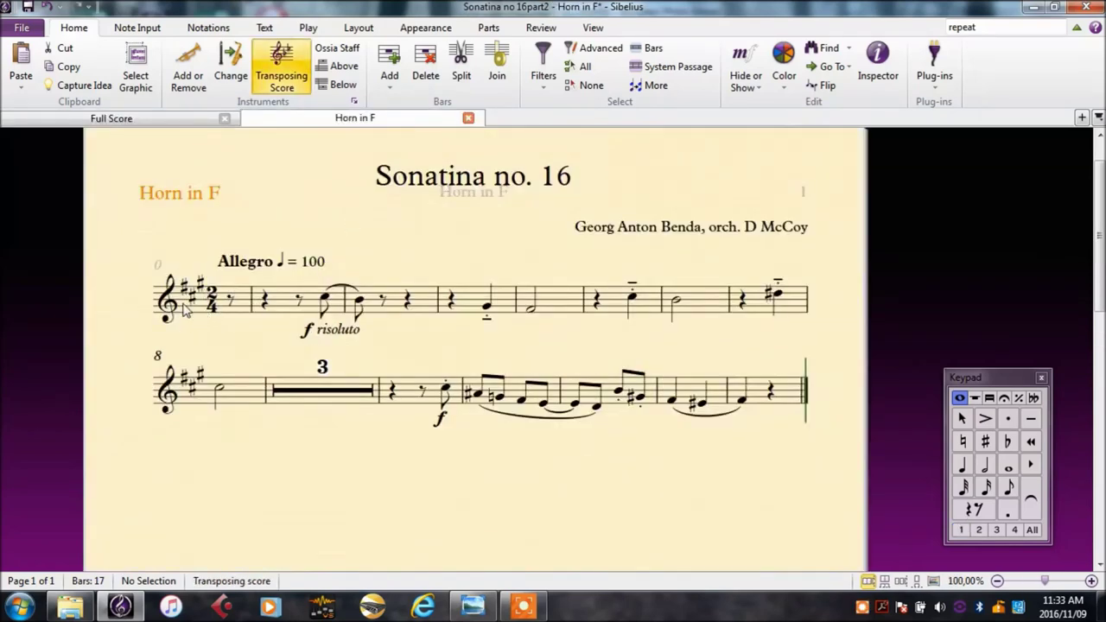
click(160, 120)
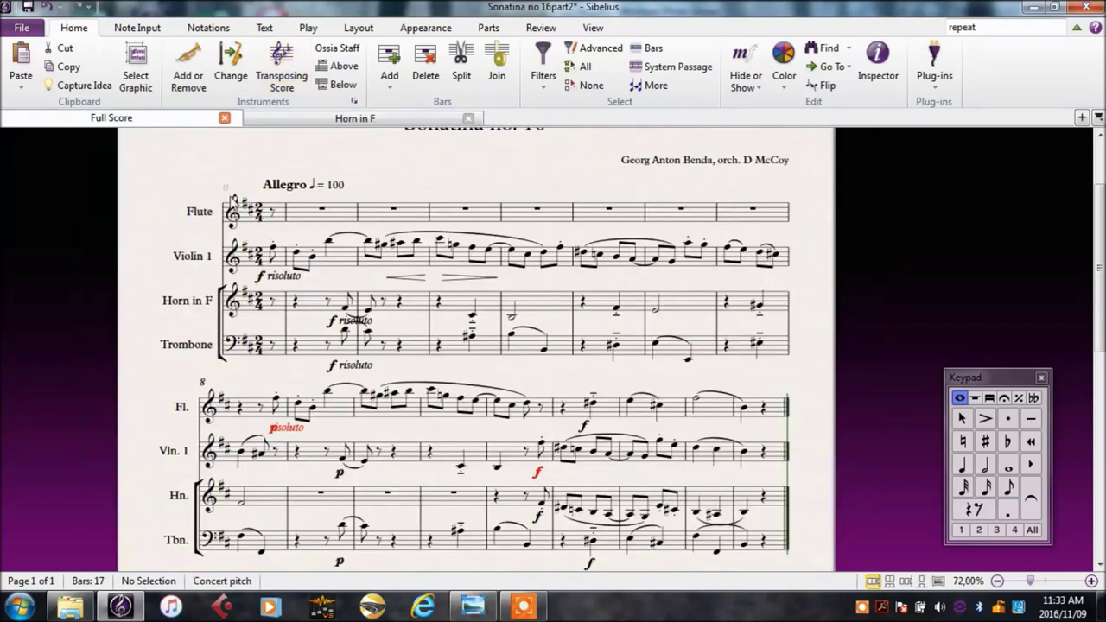
click(374, 123)
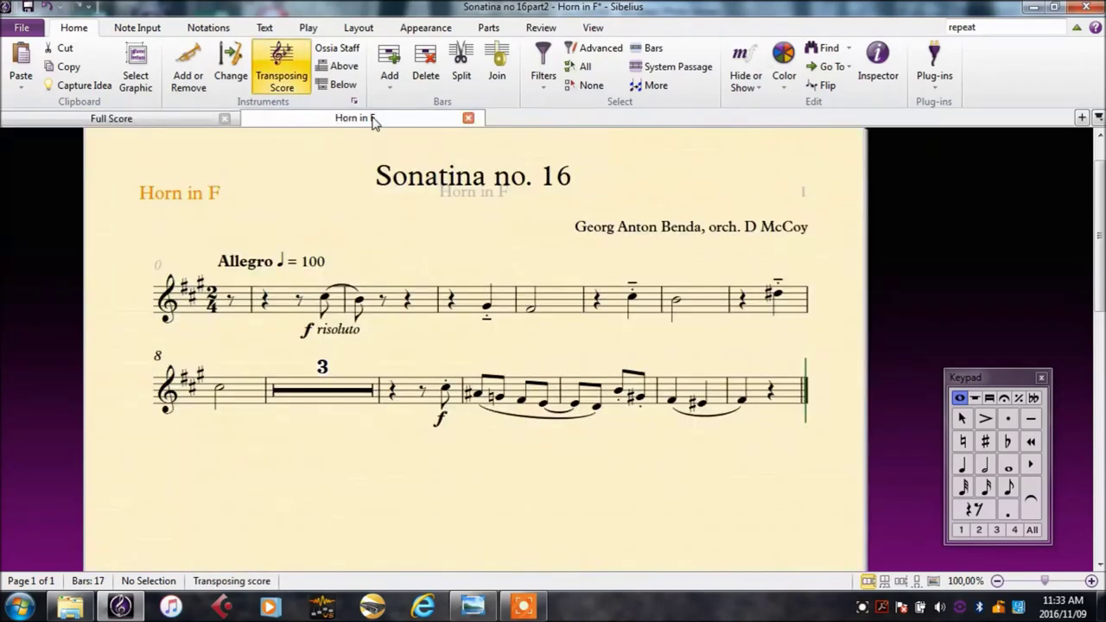
click(513, 125)
click(553, 171)
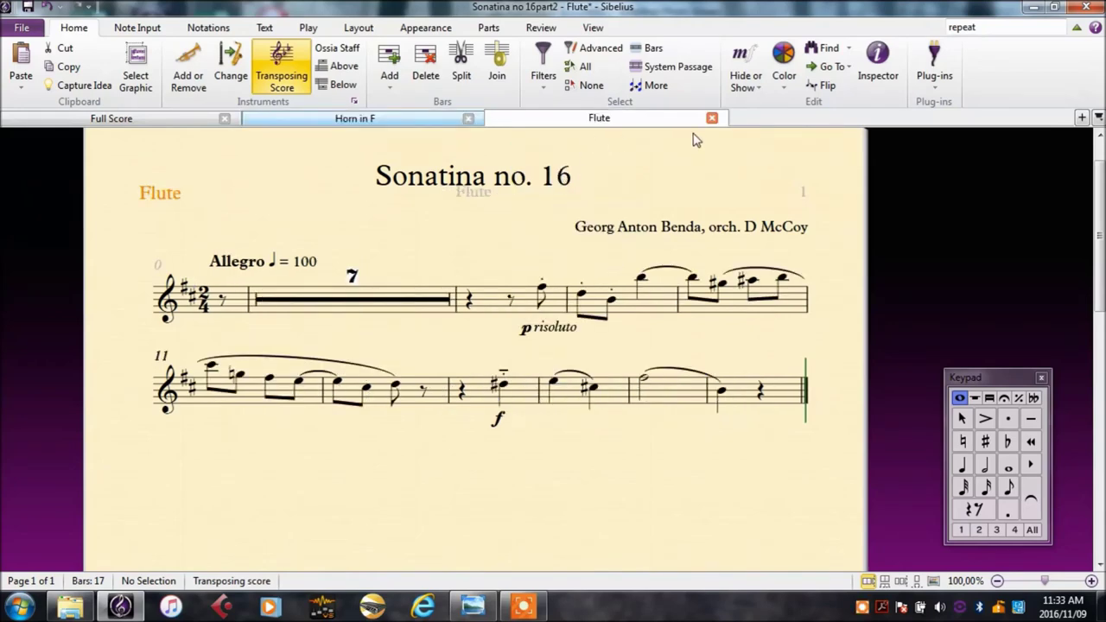
click(742, 123)
click(791, 192)
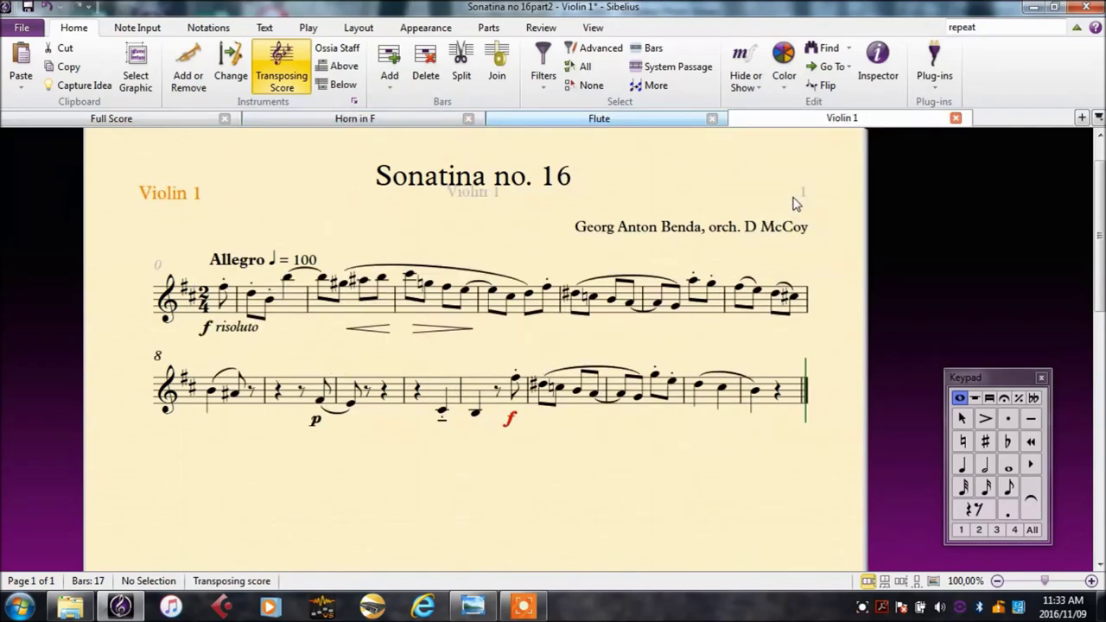
click(989, 121)
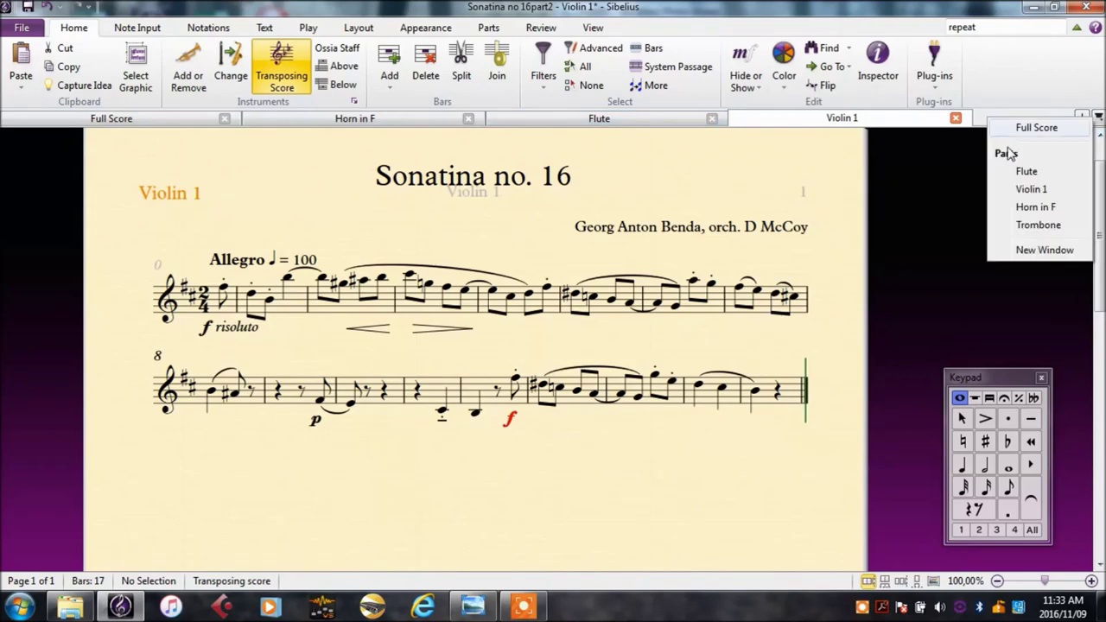
click(1039, 225)
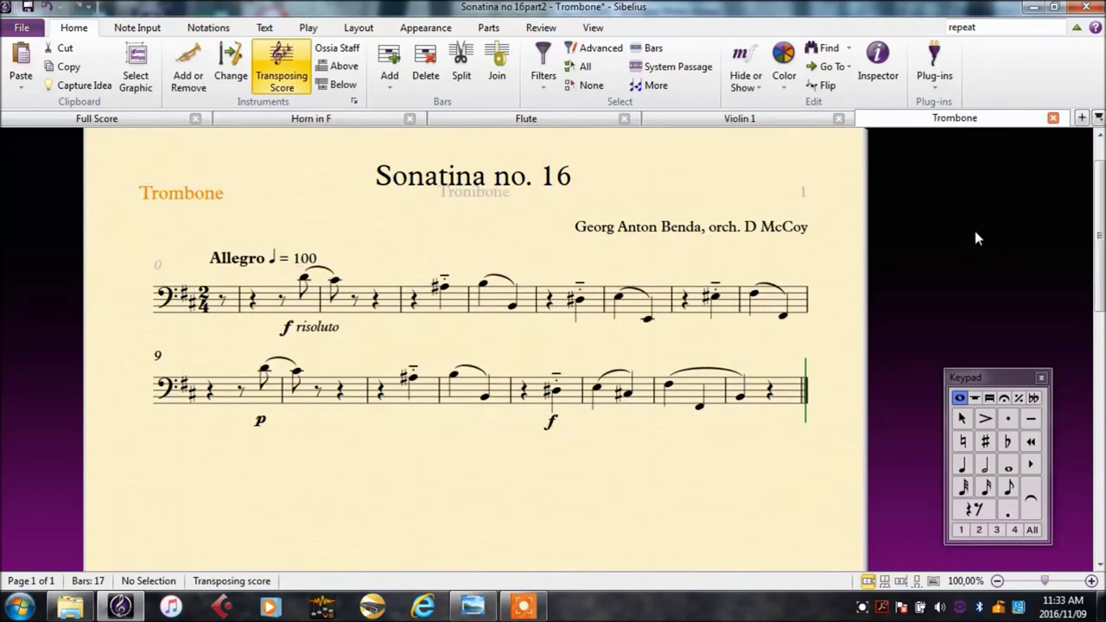
click(1052, 118)
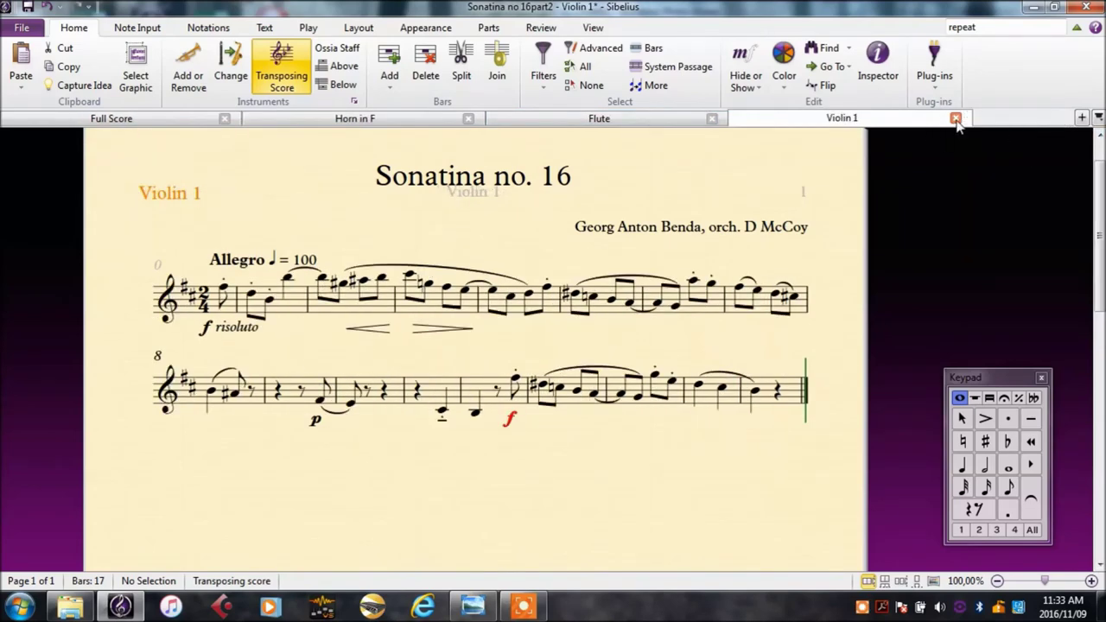
click(955, 117)
click(711, 118)
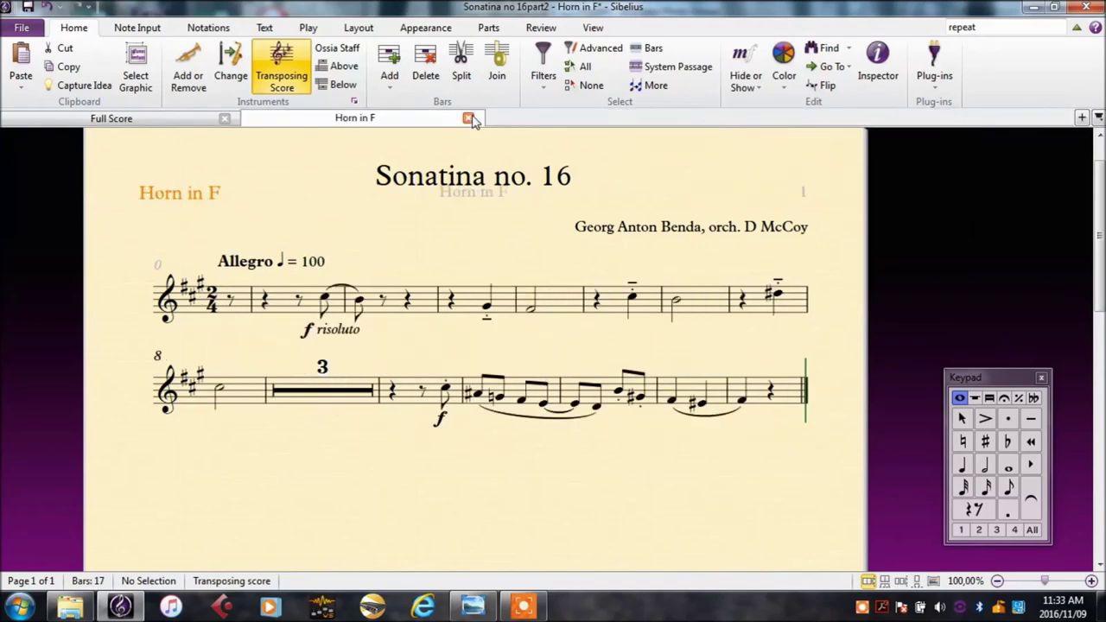
click(480, 118)
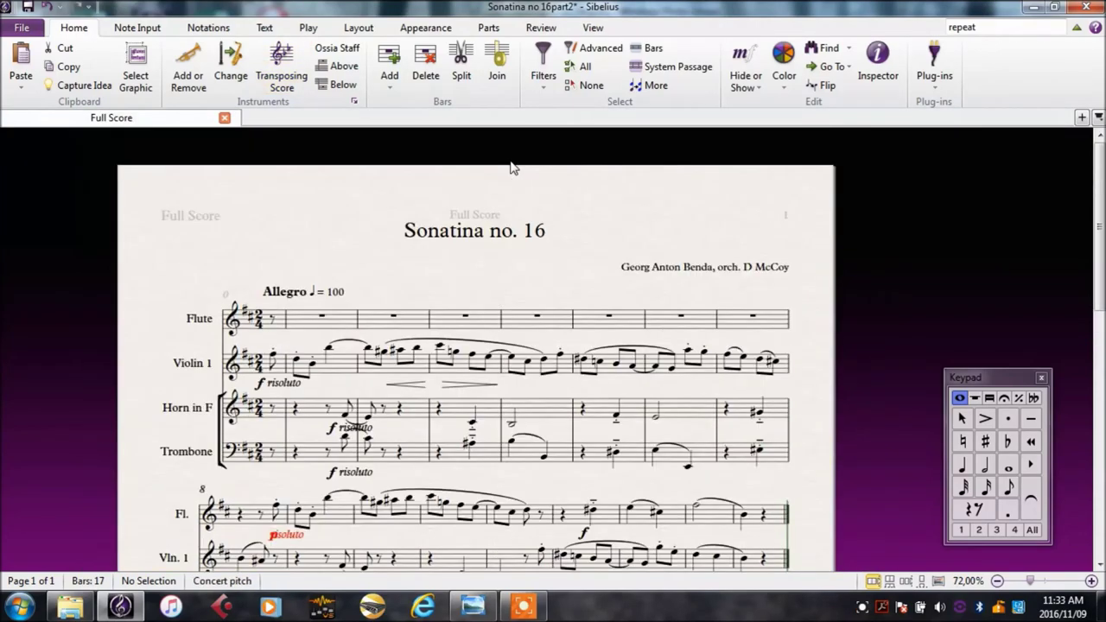
- Raise the full score's Layout staff size from 5,5mm through 6,0mm to 6,6mm
scroll(511, 169, down, 3)
scroll(510, 168, up, 3)
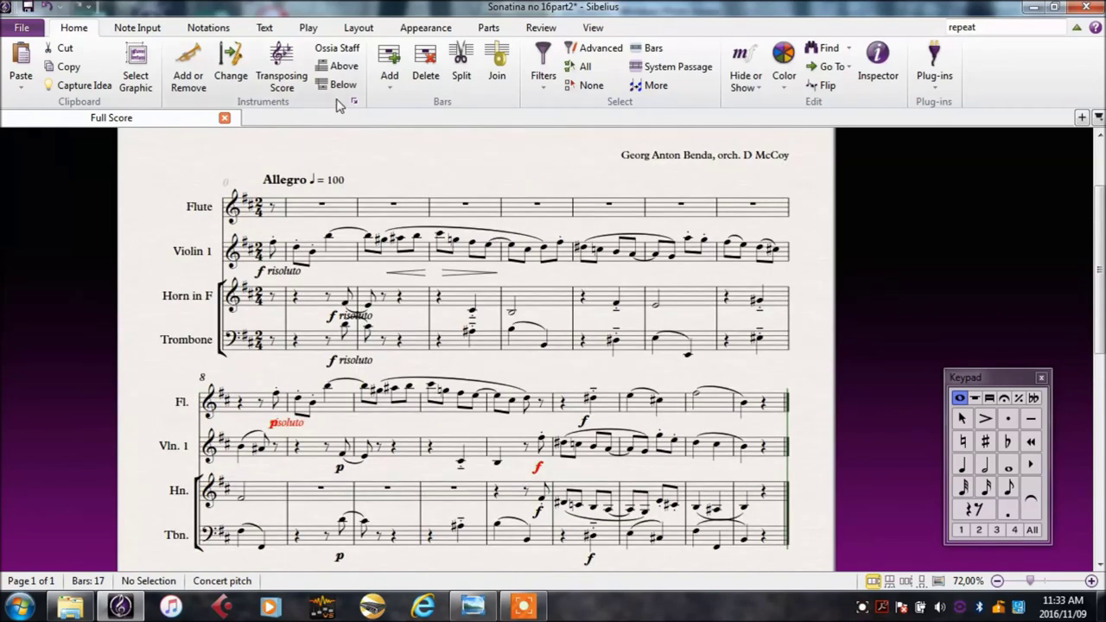
click(359, 28)
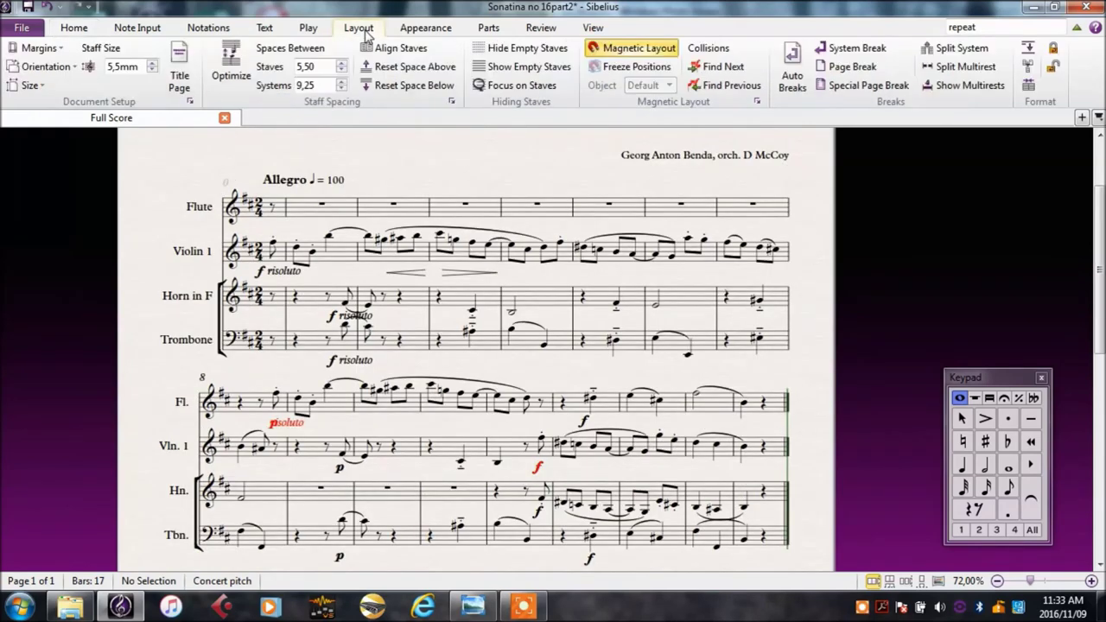
click(152, 63)
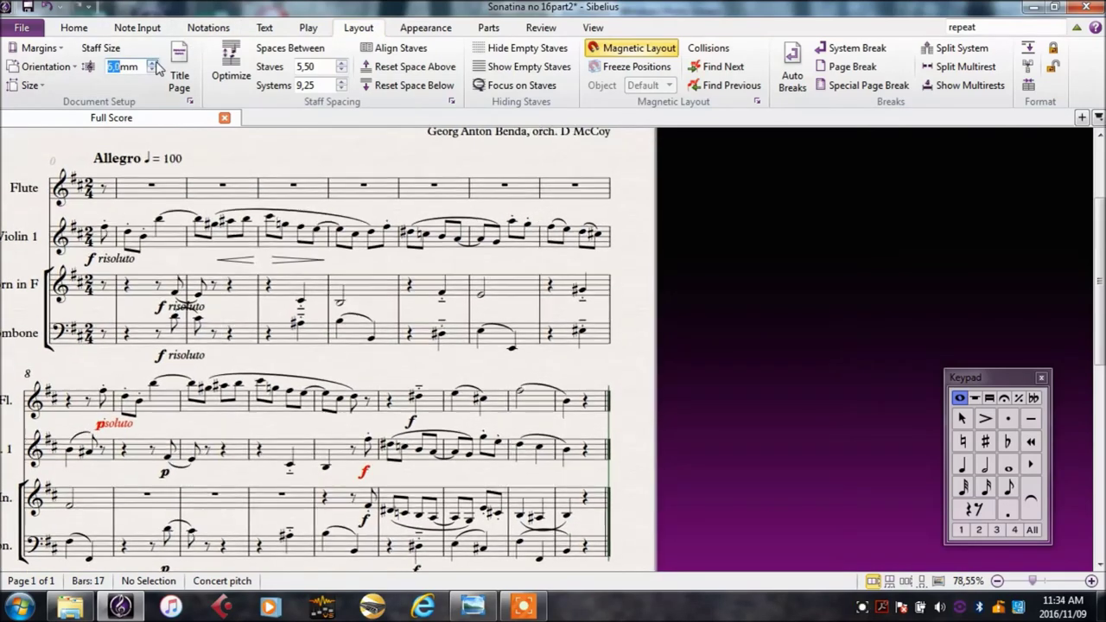
click(152, 64)
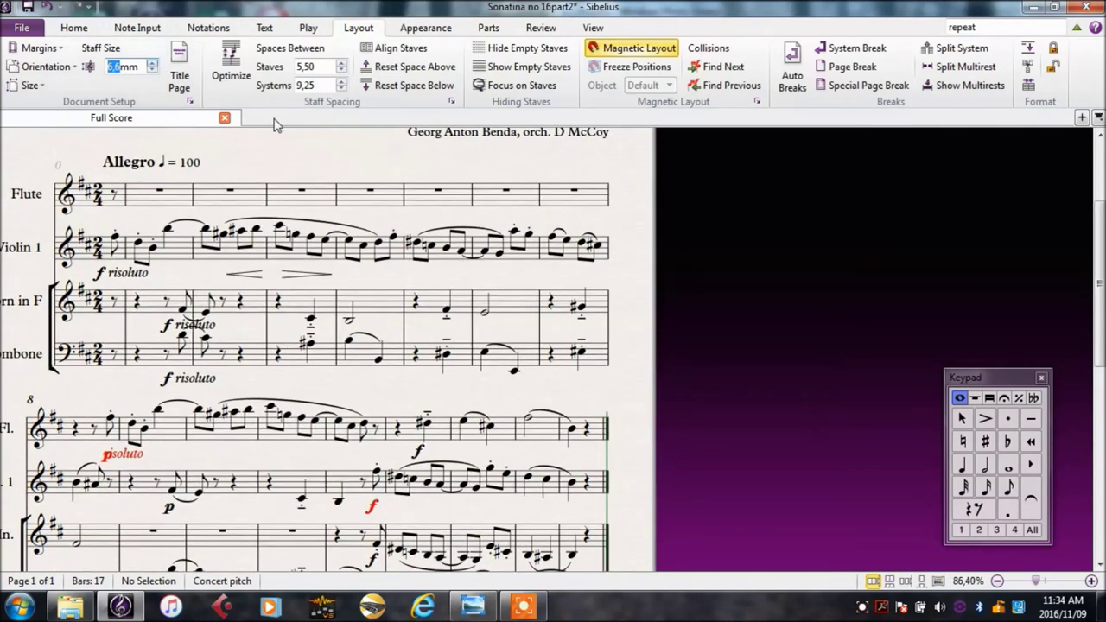
- Inspect the enlarged systems, checking the bar 8 risoluto text and the Horn and Trombone bars
drag(366, 148, 481, 125)
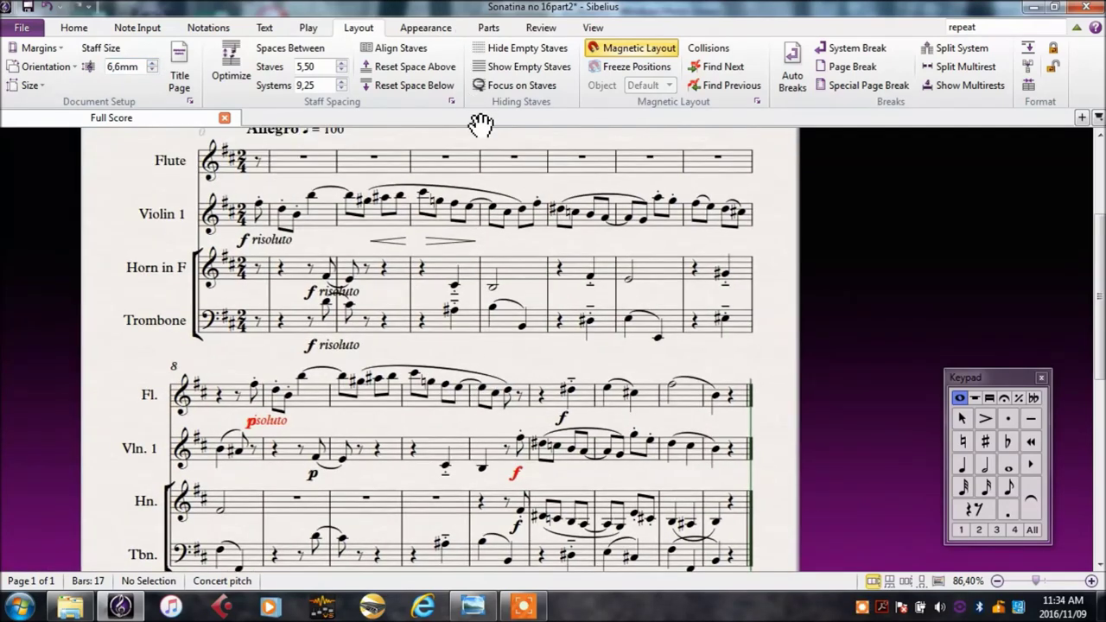
double_click(275, 432)
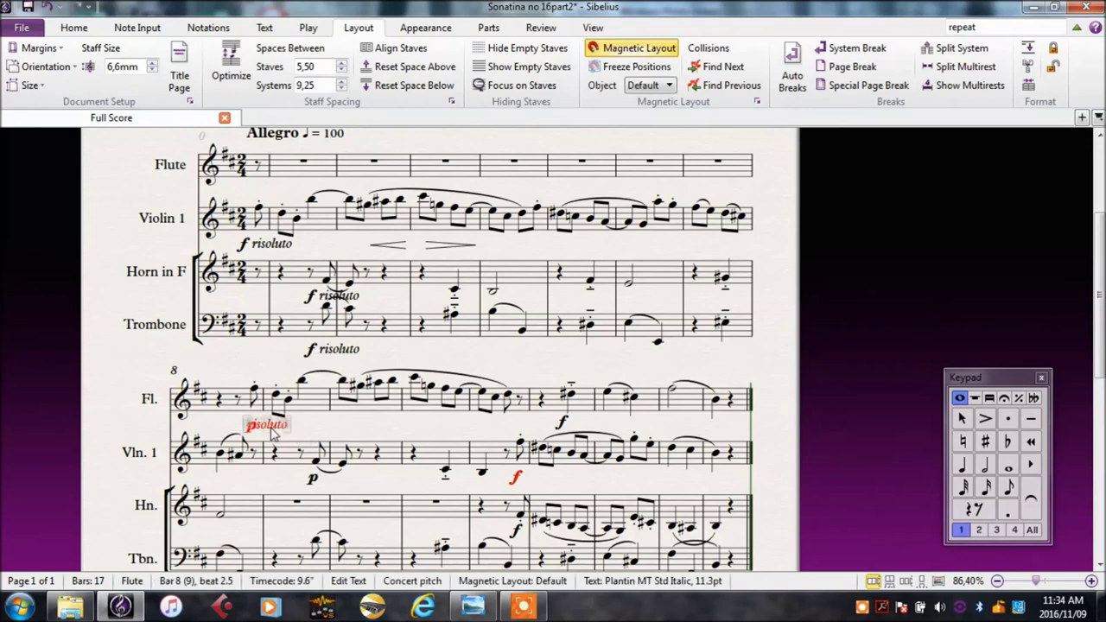
key(Escape)
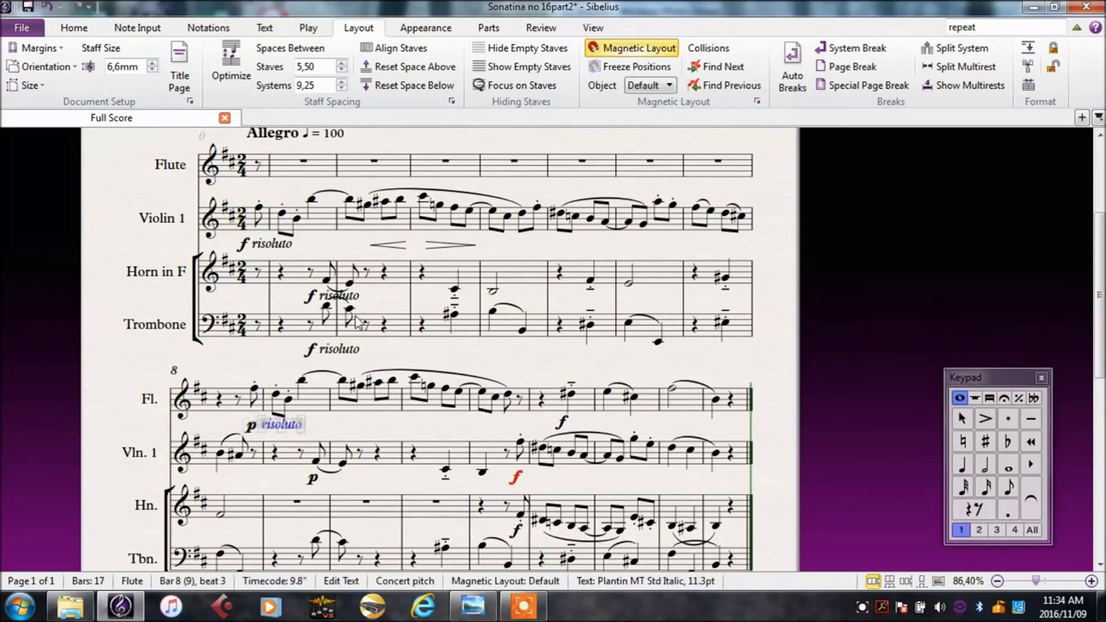
key(Escape)
drag(337, 308, 399, 339)
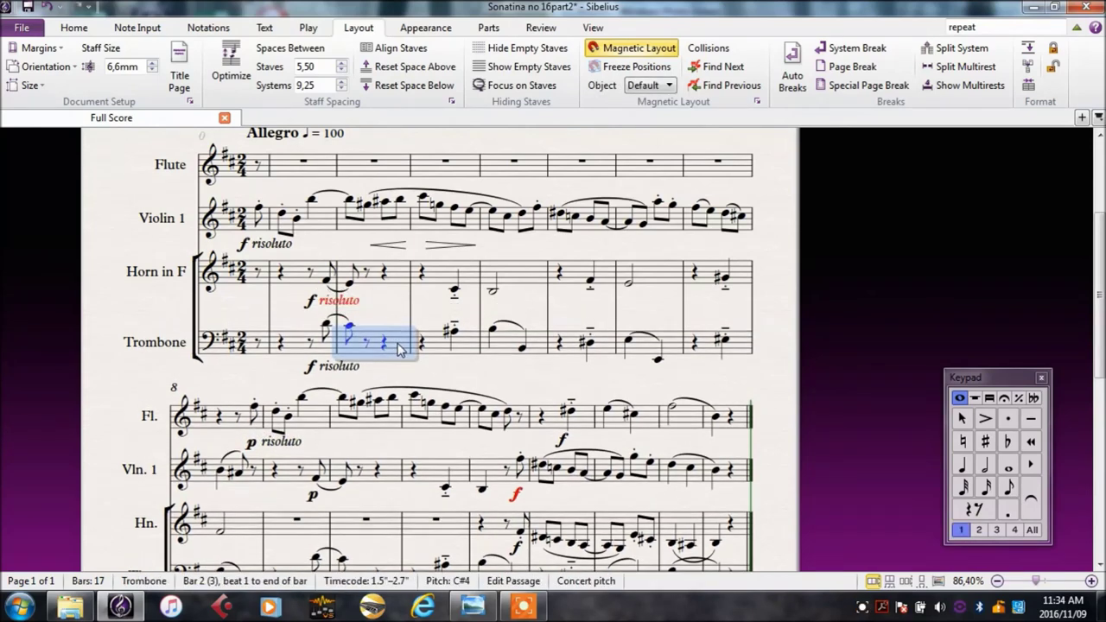
click(298, 287)
drag(311, 261, 326, 159)
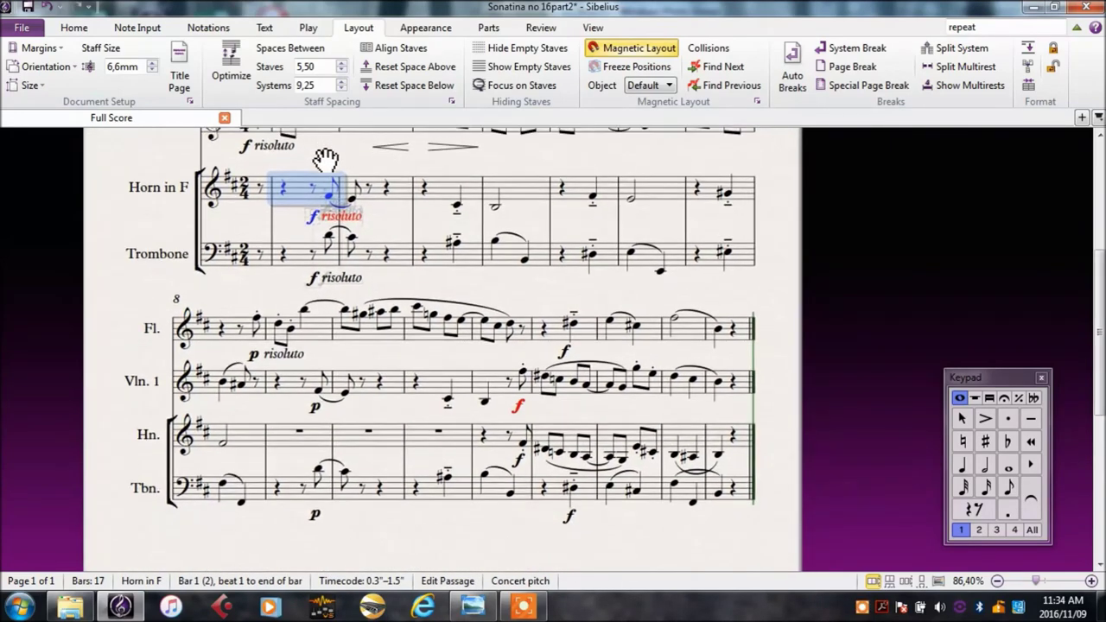
click(588, 498)
click(775, 294)
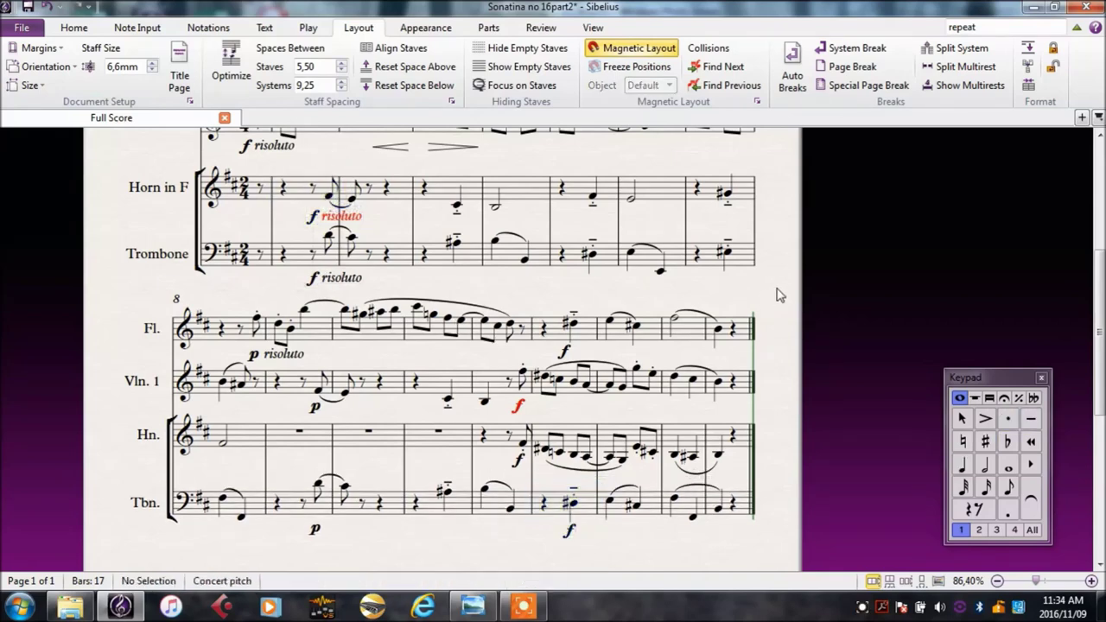
scroll(775, 293, up, 3)
- Open the Flute part from the score and parts list and fit its page in view
right_click(290, 119)
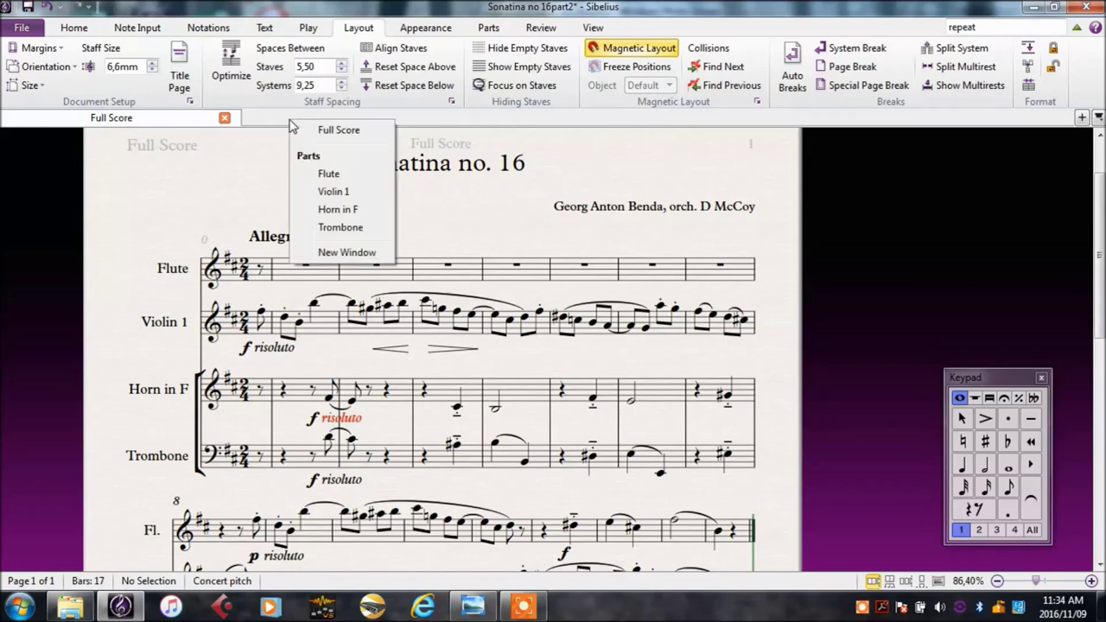
click(361, 172)
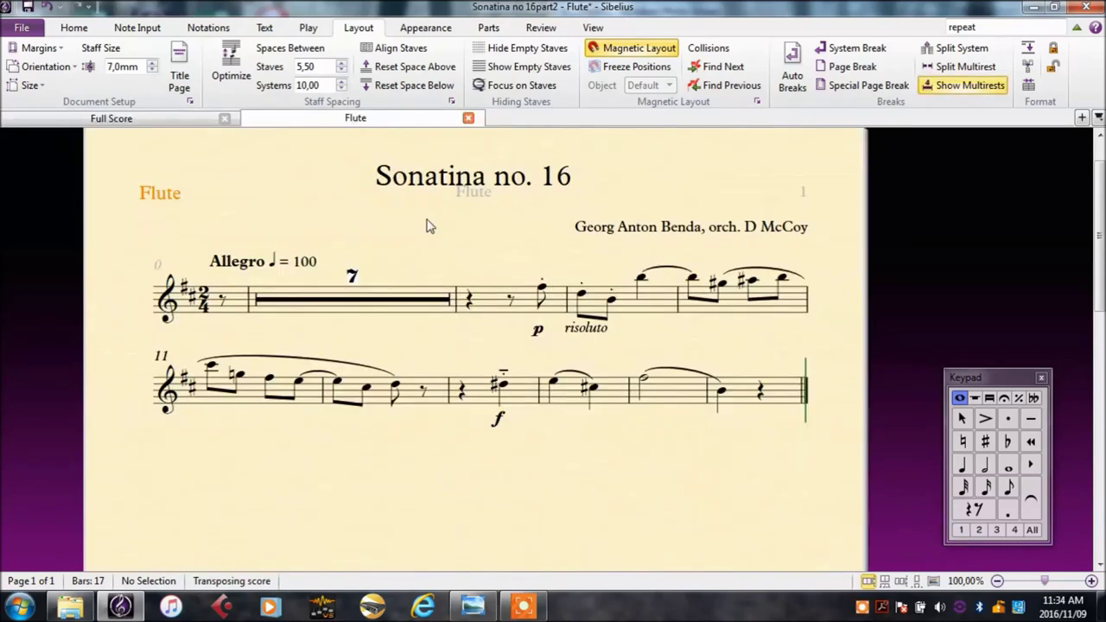
key(ctrl+minus)
drag(463, 276, 465, 224)
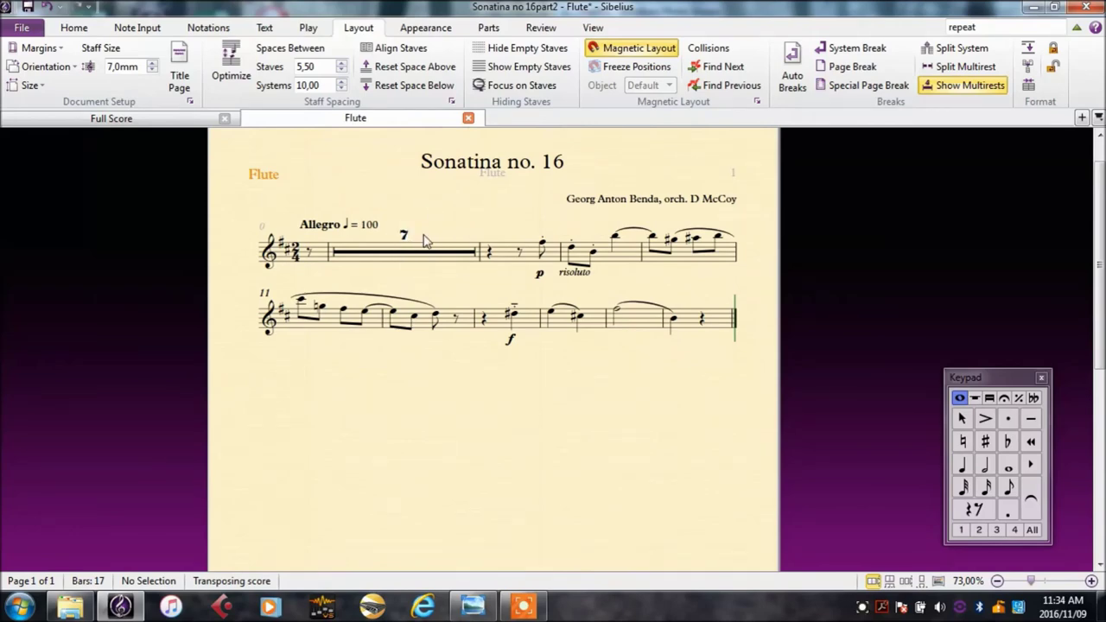
click(156, 120)
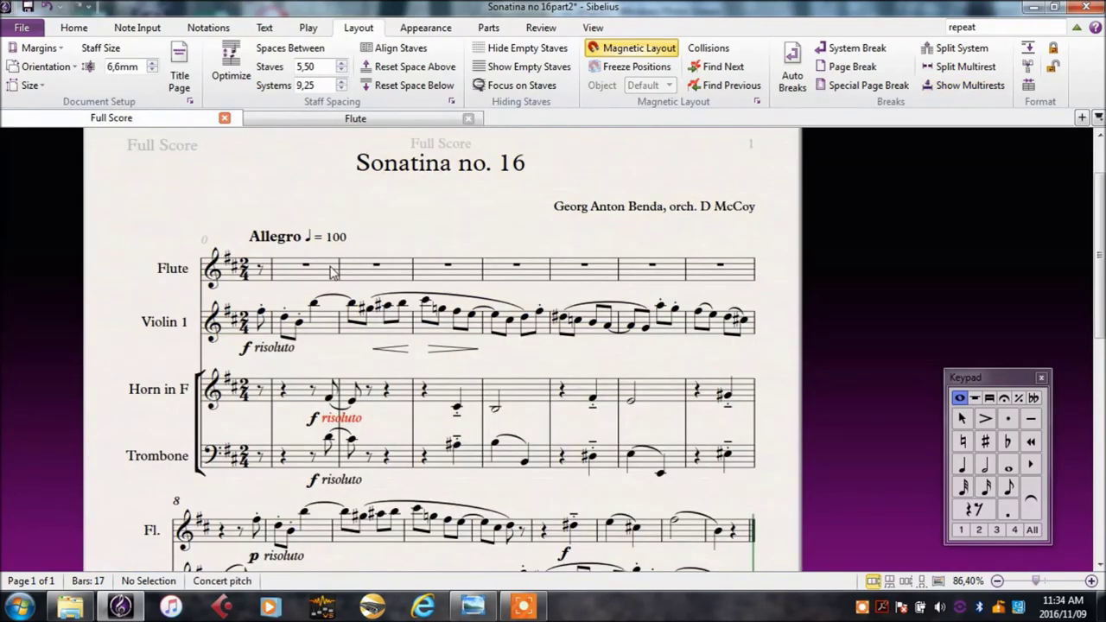
click(356, 121)
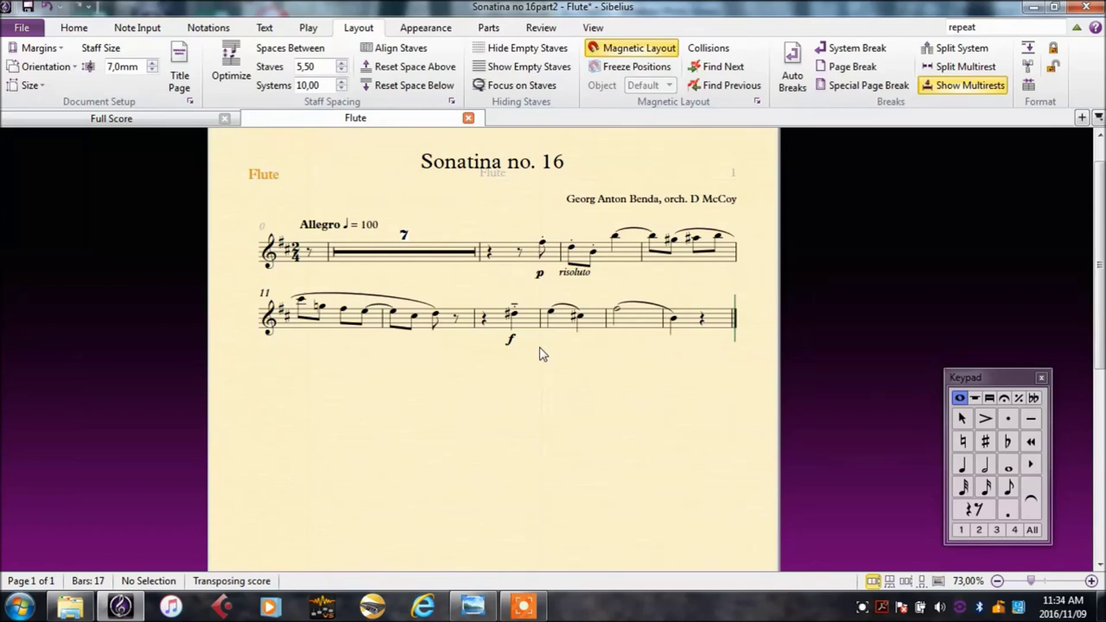
- Raise the Flute part's staff size from 7,0mm to 8,0mm, then close the Flute tab
click(153, 69)
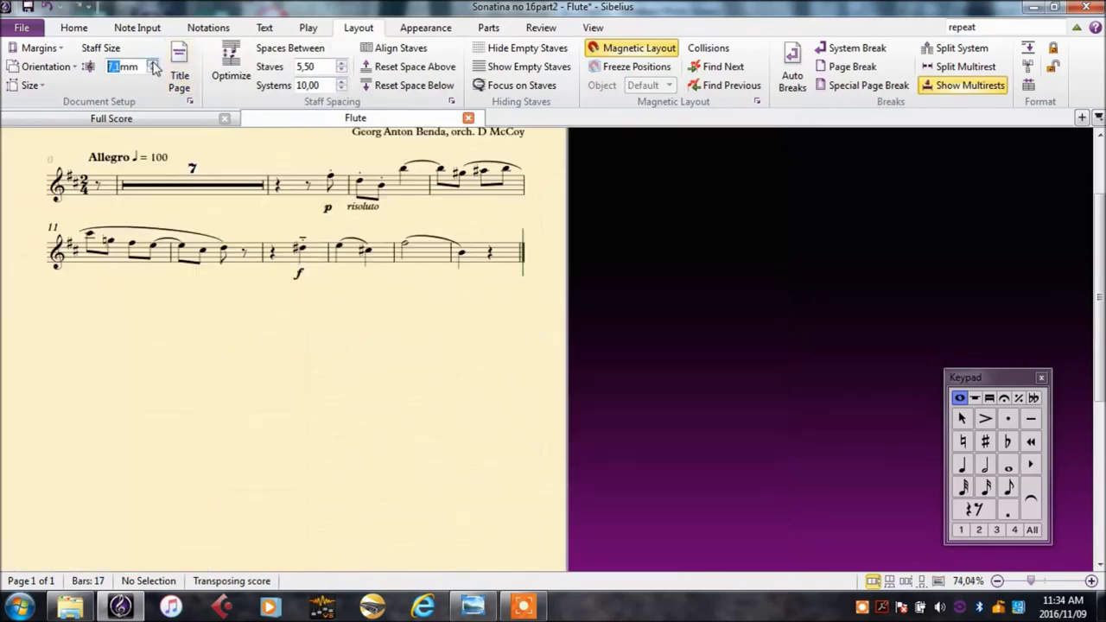
click(153, 69)
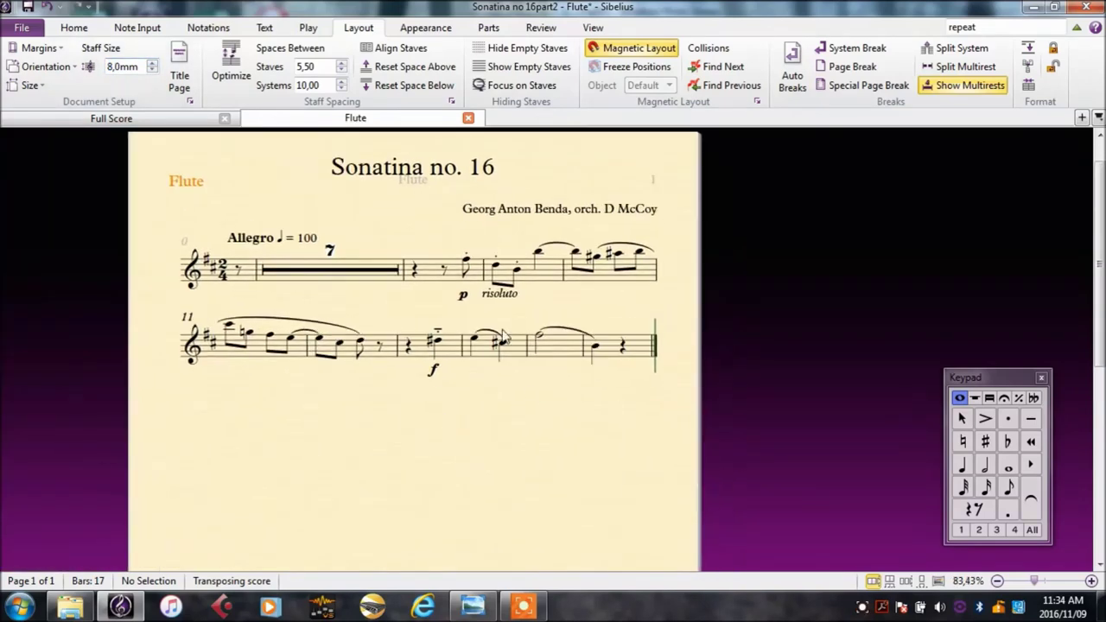
drag(537, 429, 462, 177)
mouse_move(456, 247)
mouse_down()
mouse_move(496, 272)
mouse_move(506, 587)
mouse_up()
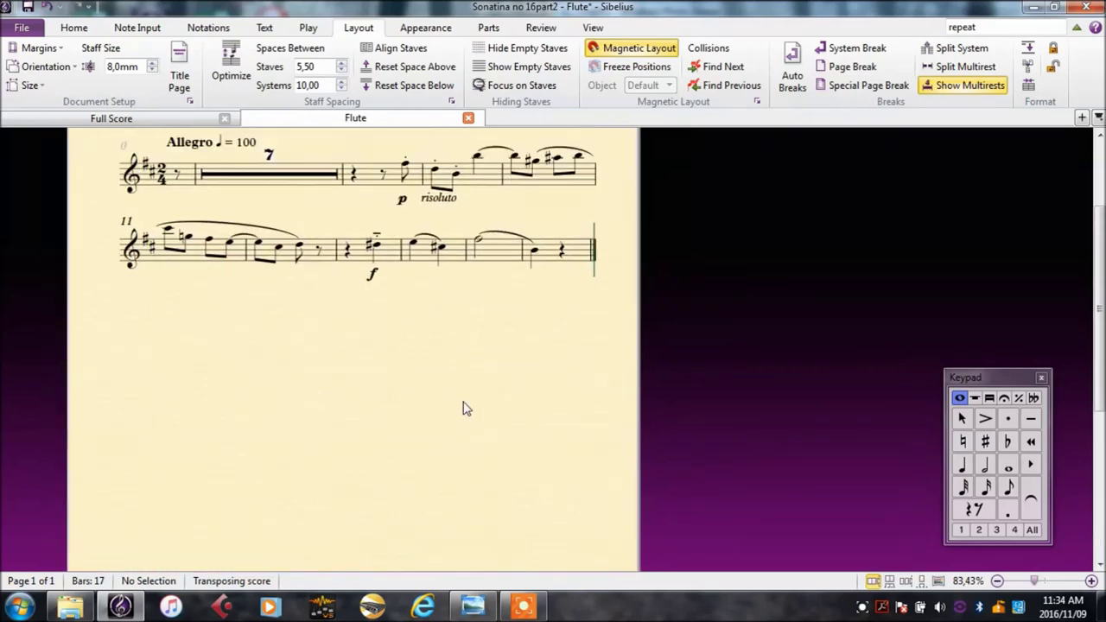
drag(461, 406, 443, 518)
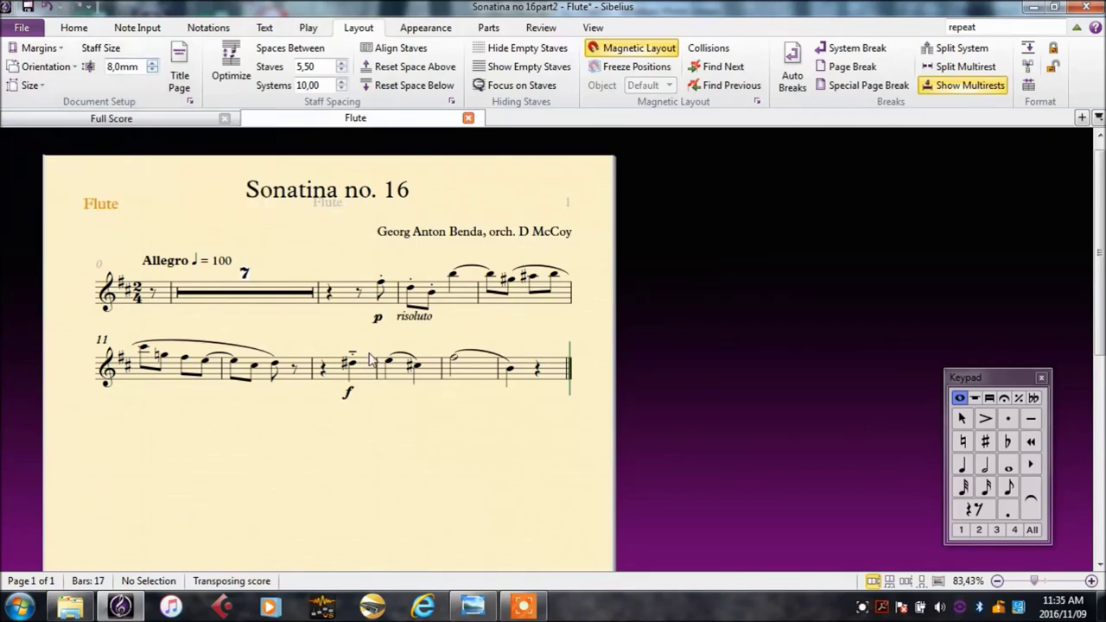
click(468, 119)
mouse_move(464, 222)
mouse_down()
mouse_move(439, 4)
mouse_move(493, 222)
mouse_move(471, 243)
mouse_up()
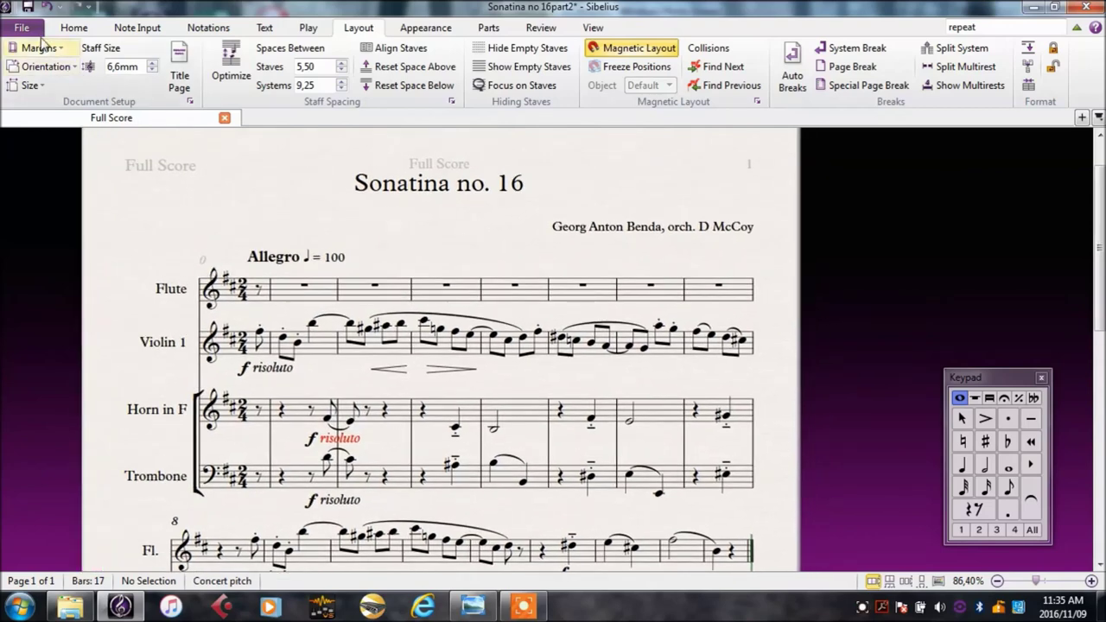
click(26, 31)
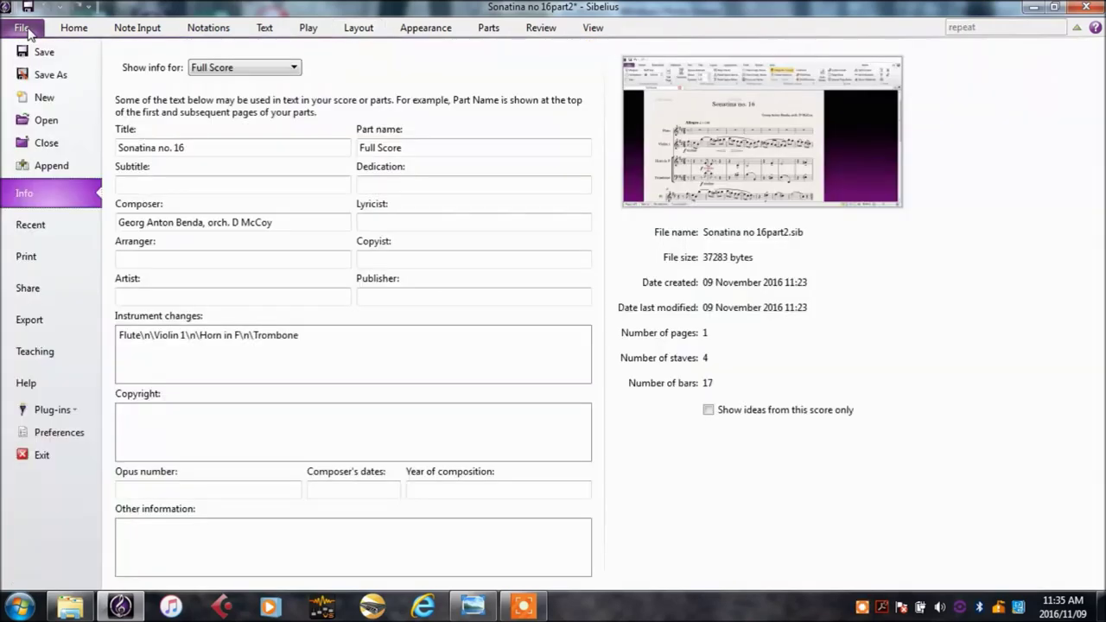
click(47, 264)
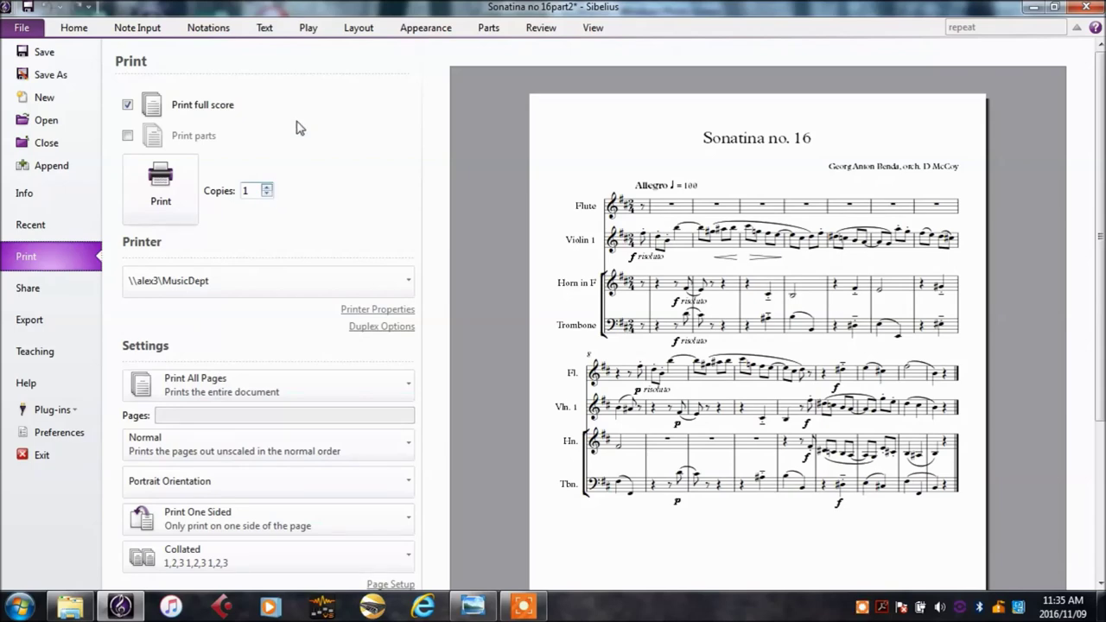
click(74, 29)
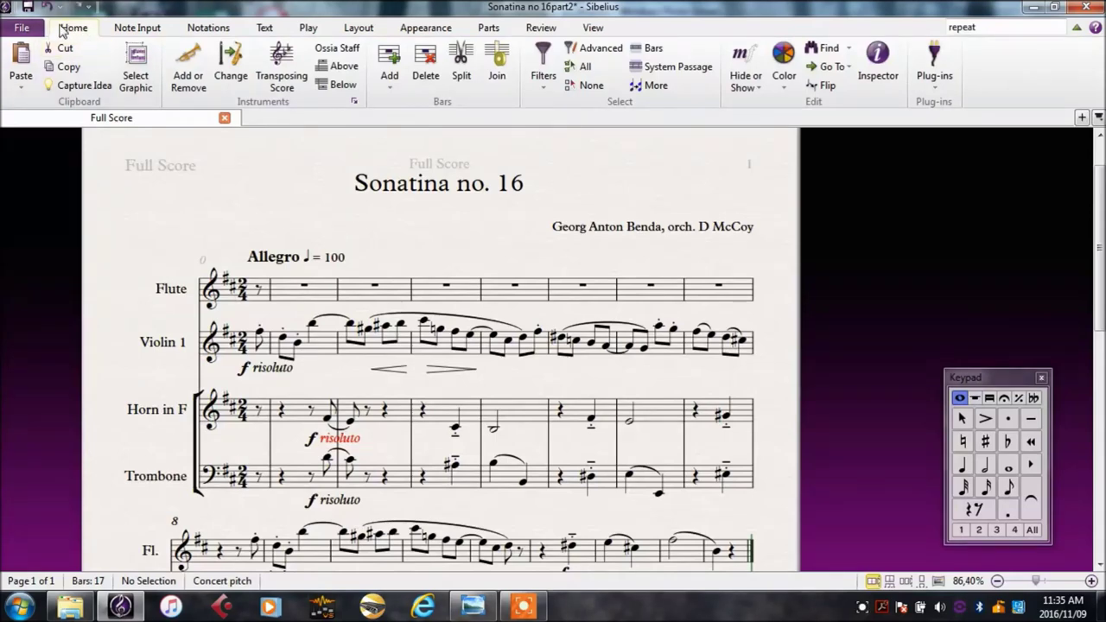
- Export a PDF of the score and all parts as one file into U:\2016
click(22, 30)
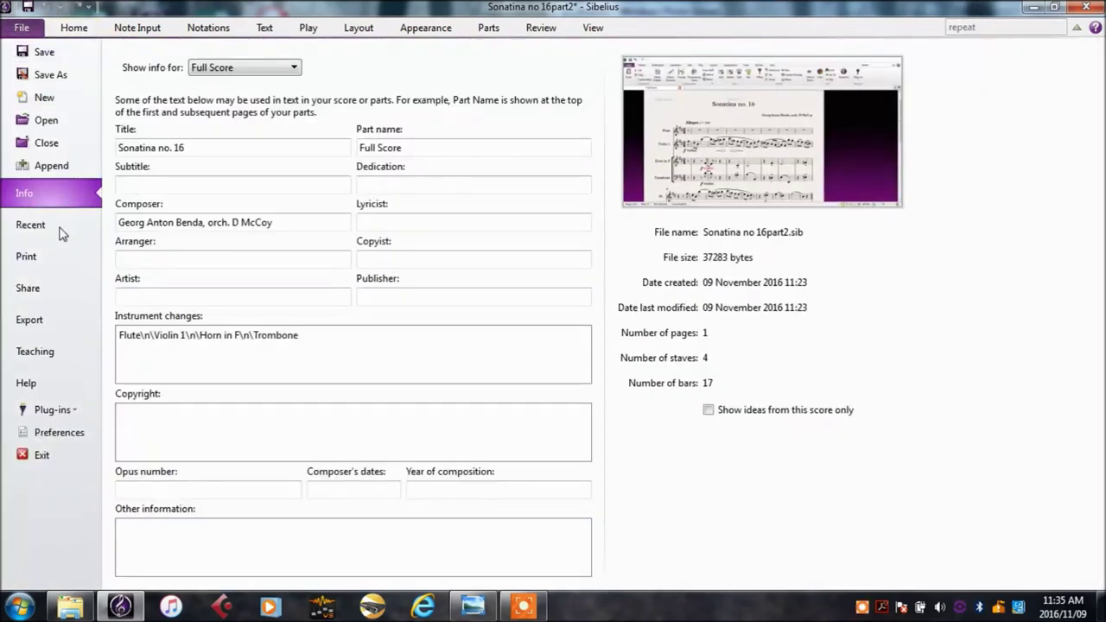
click(38, 322)
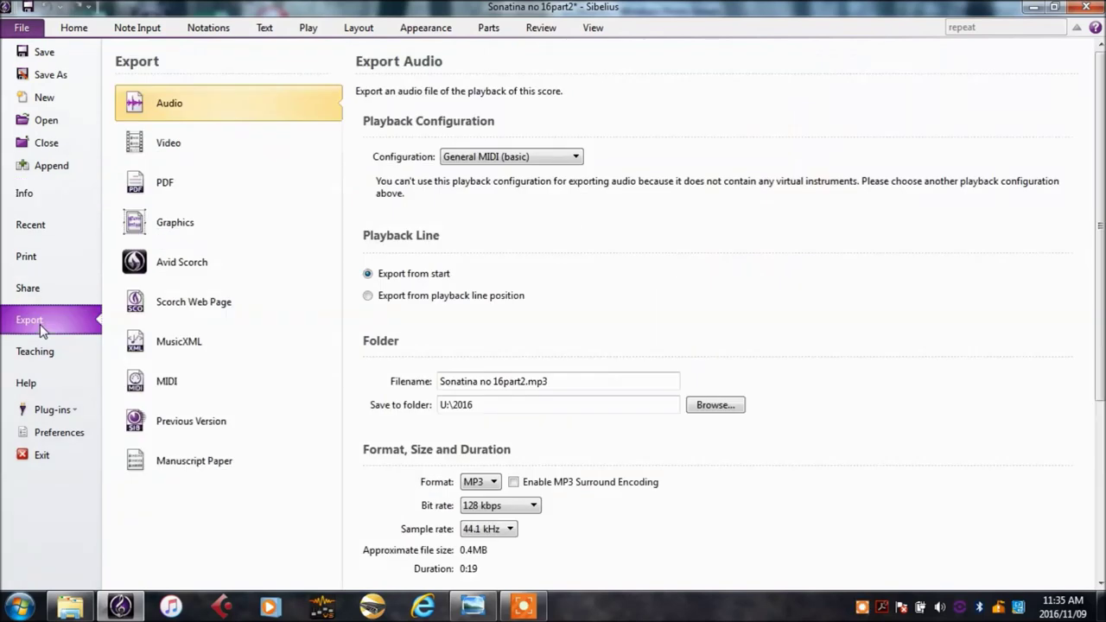
click(168, 191)
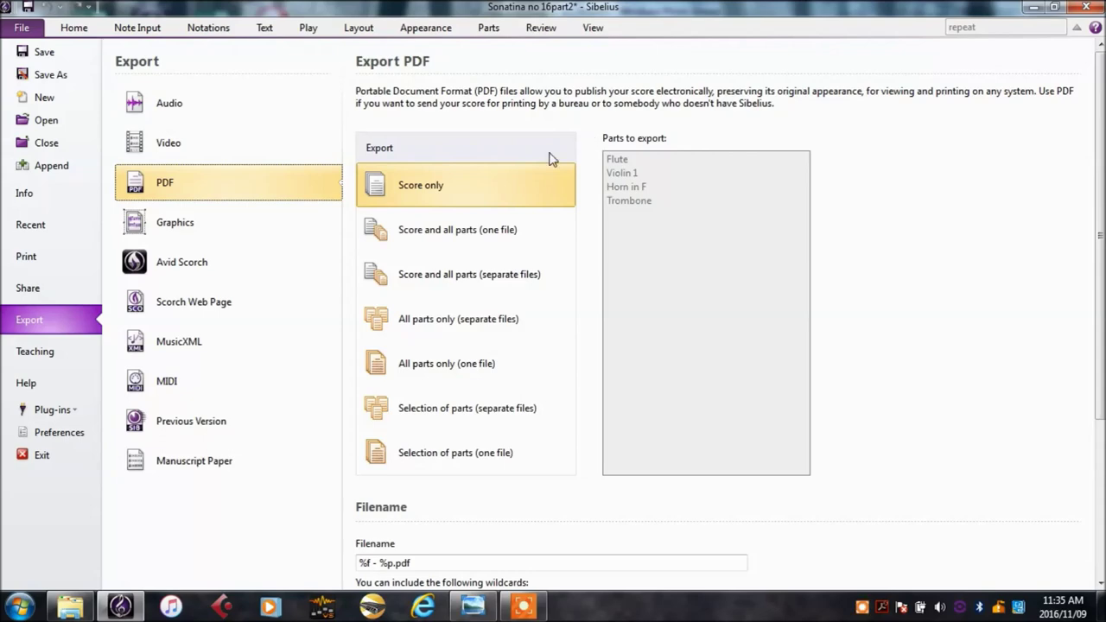
click(457, 233)
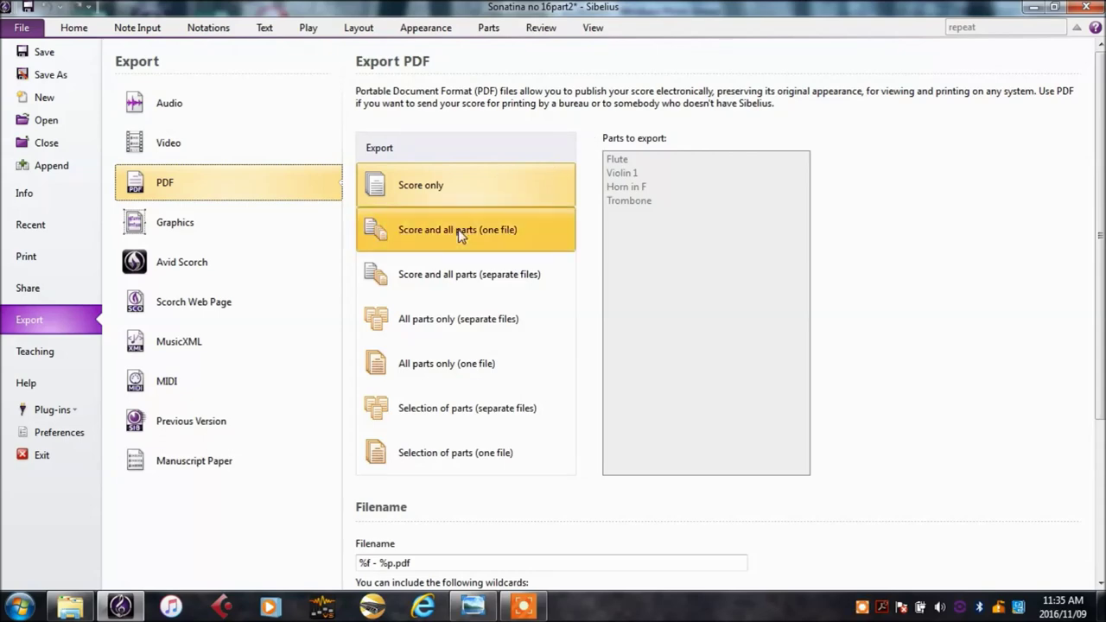
scroll(587, 219, down, 1)
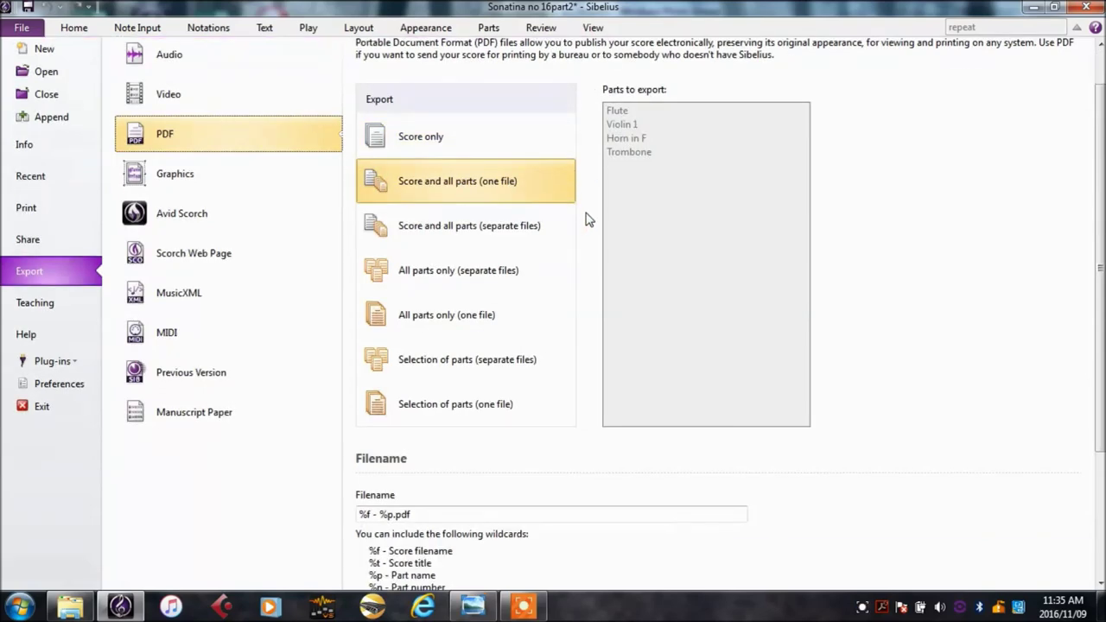
scroll(587, 219, down, 4)
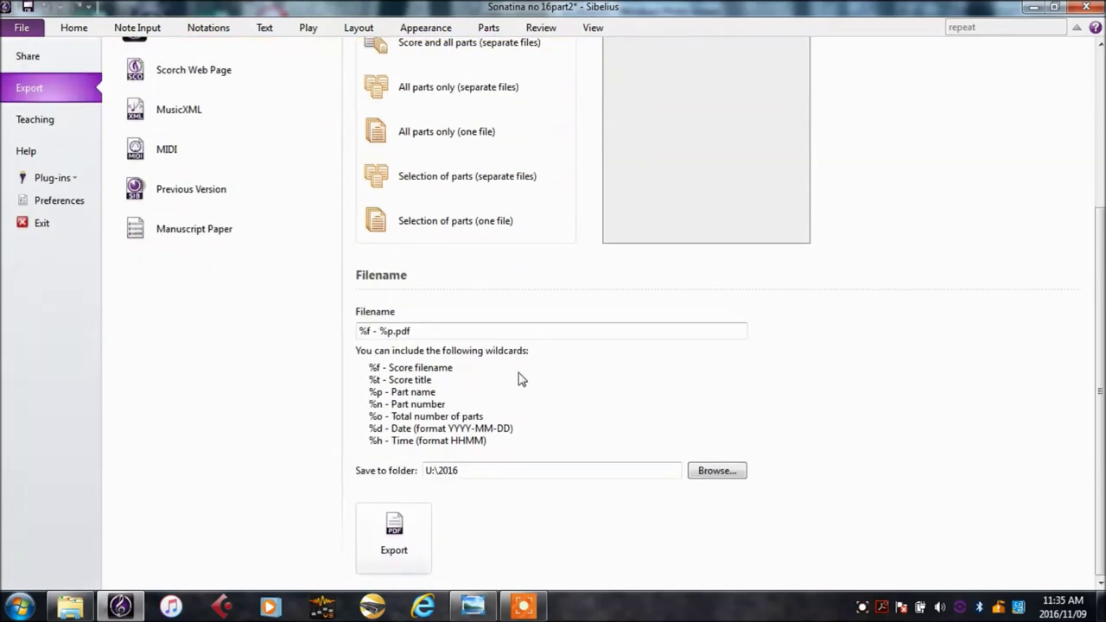
click(443, 474)
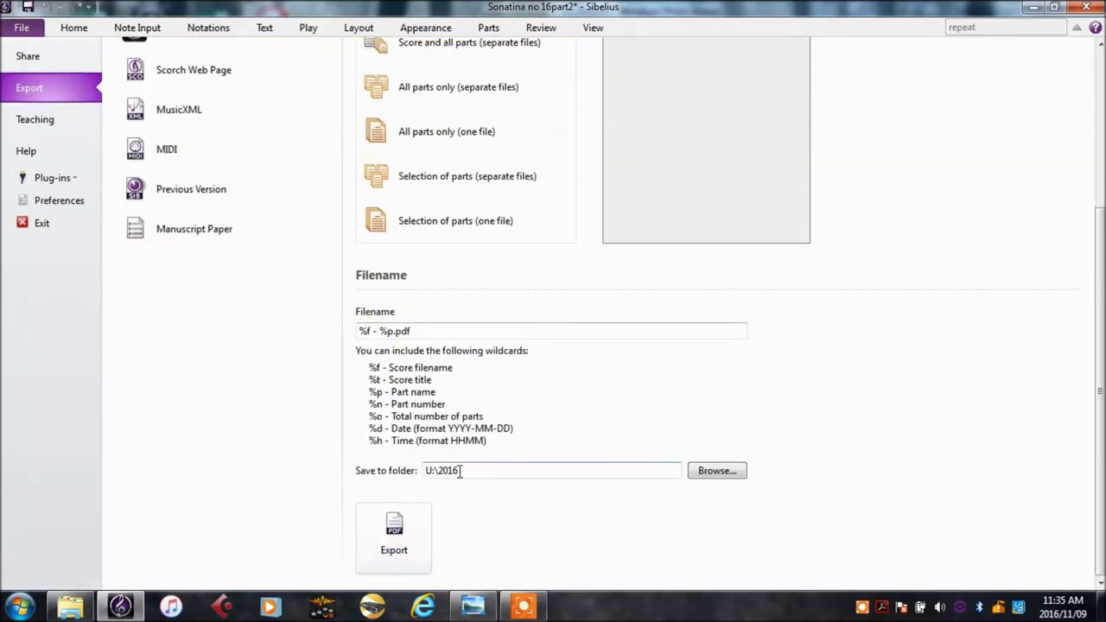
click(396, 532)
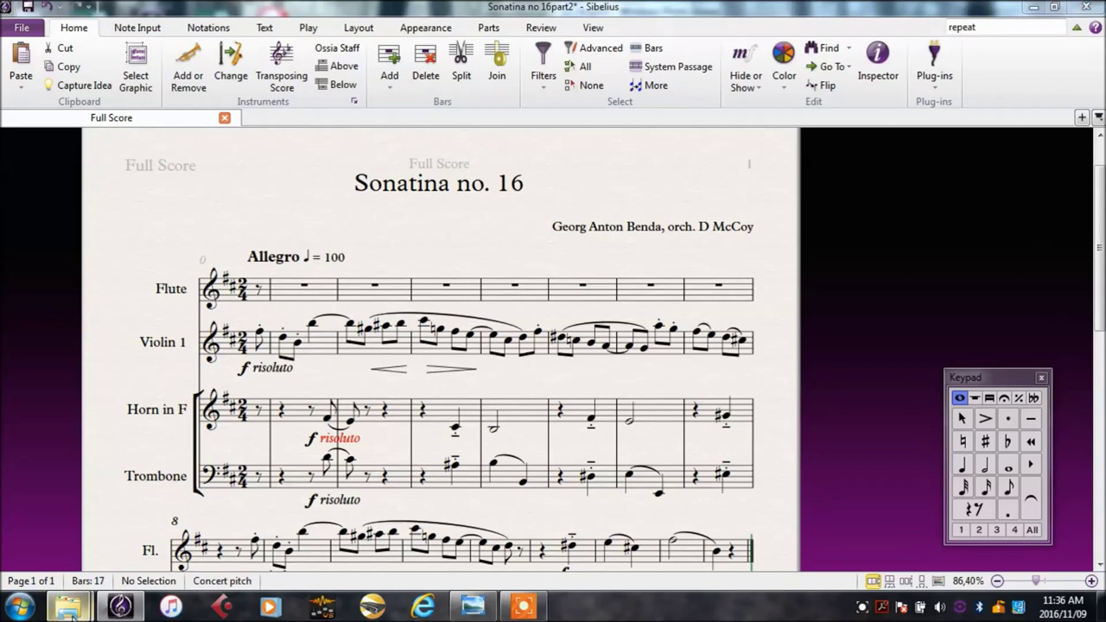
- Open the exported PDF from the 2016 folder, review its 5 pages, then close Acrobat and Explorer
mouse_move(69, 605)
click(233, 529)
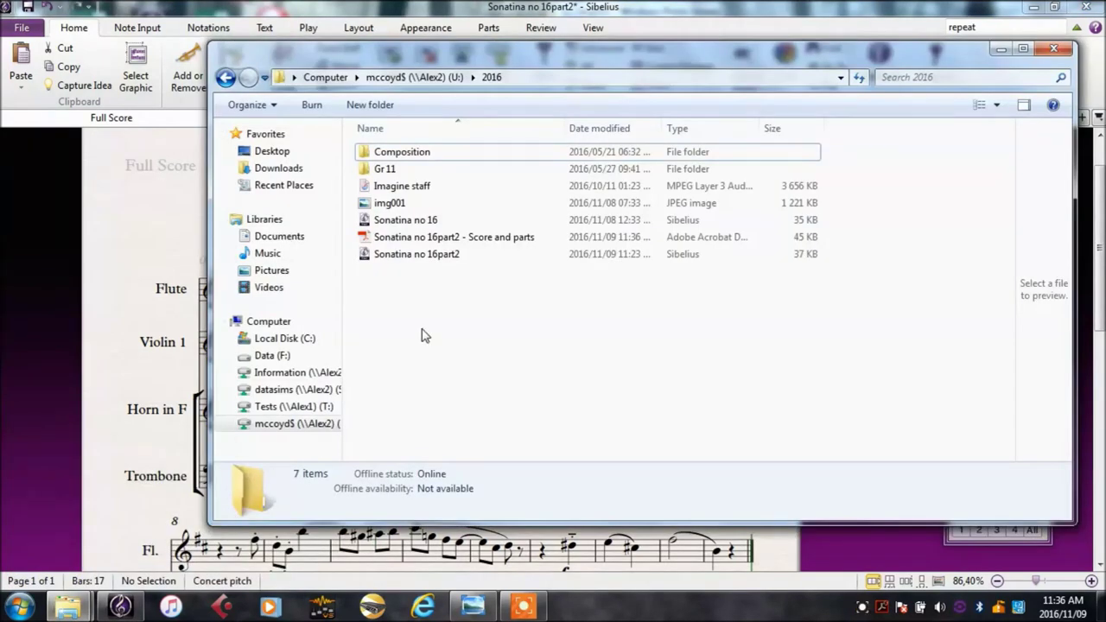
click(518, 240)
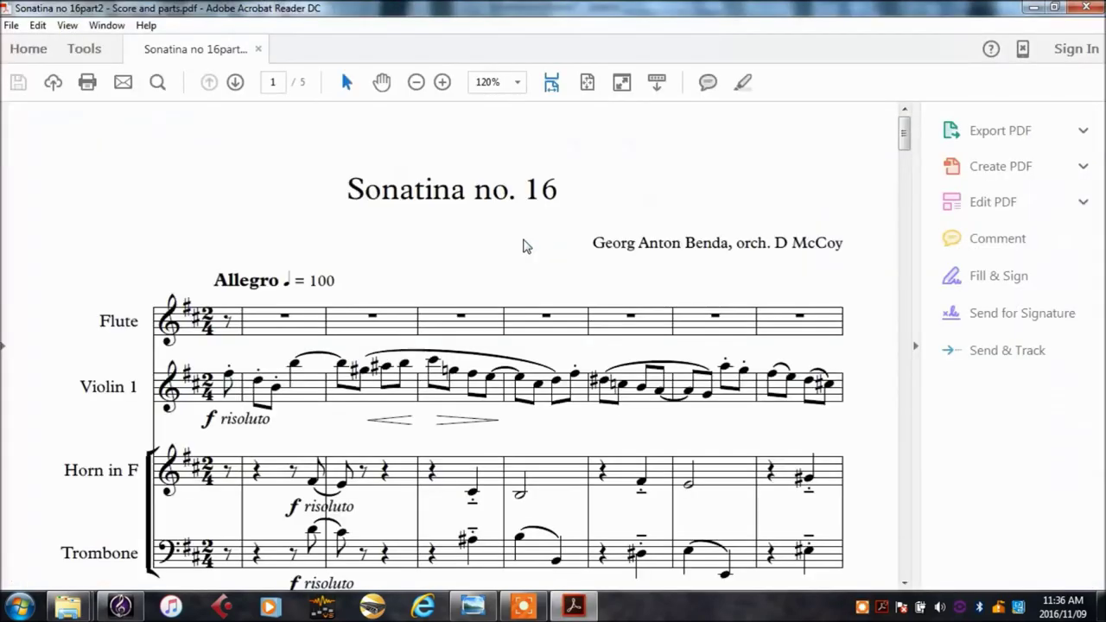
mouse_move(903, 138)
mouse_down()
mouse_move(916, 410)
mouse_move(907, 512)
mouse_move(907, 138)
mouse_up()
click(1083, 8)
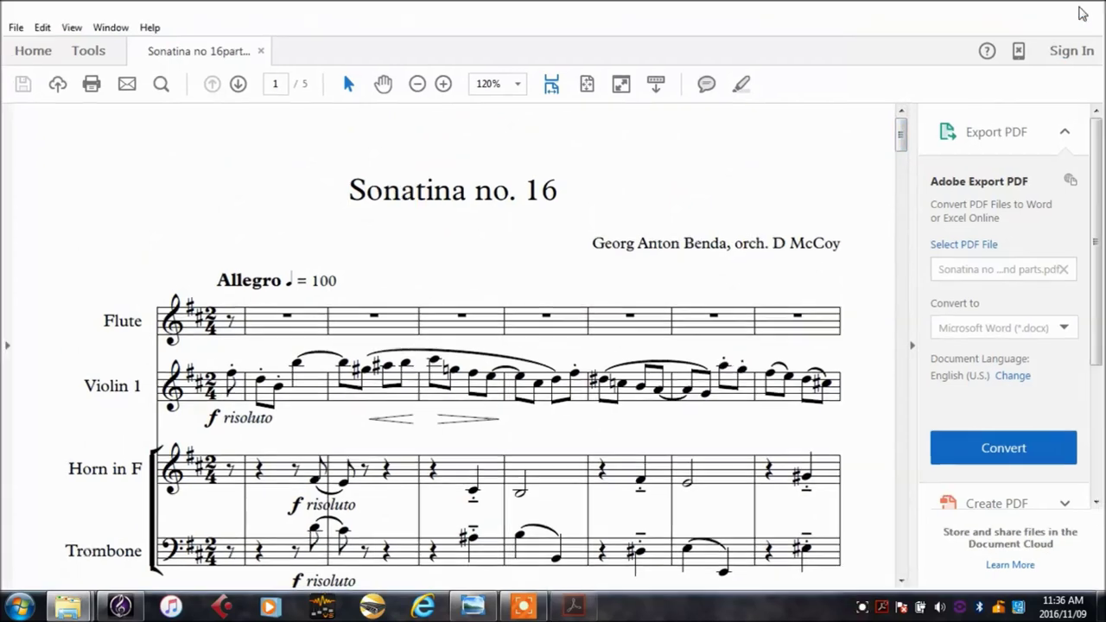
key(alt+F4)
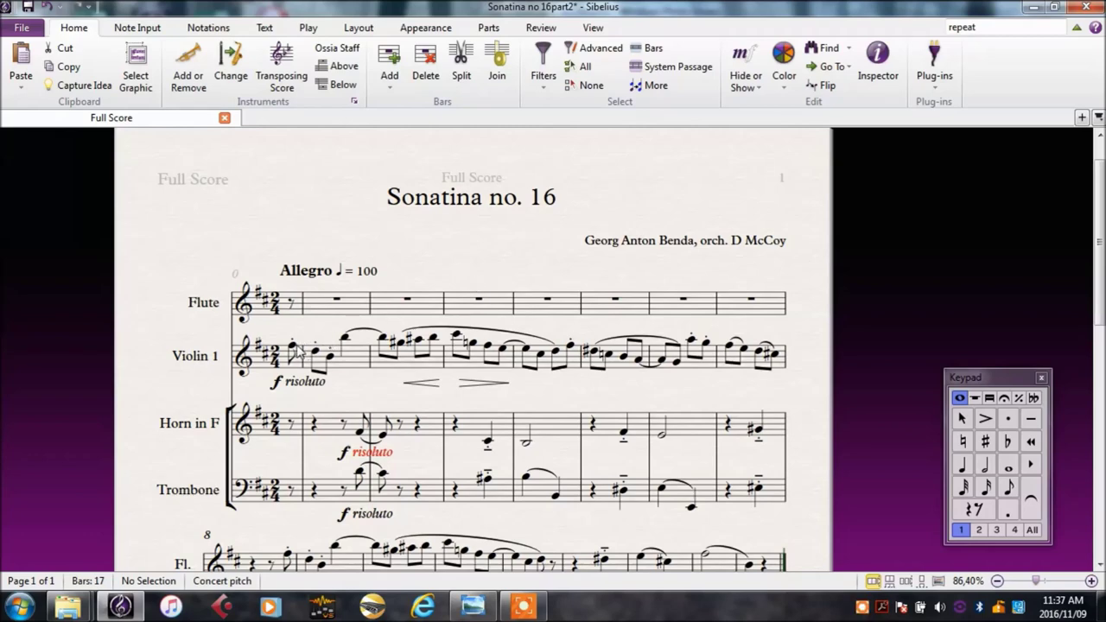
click(293, 348)
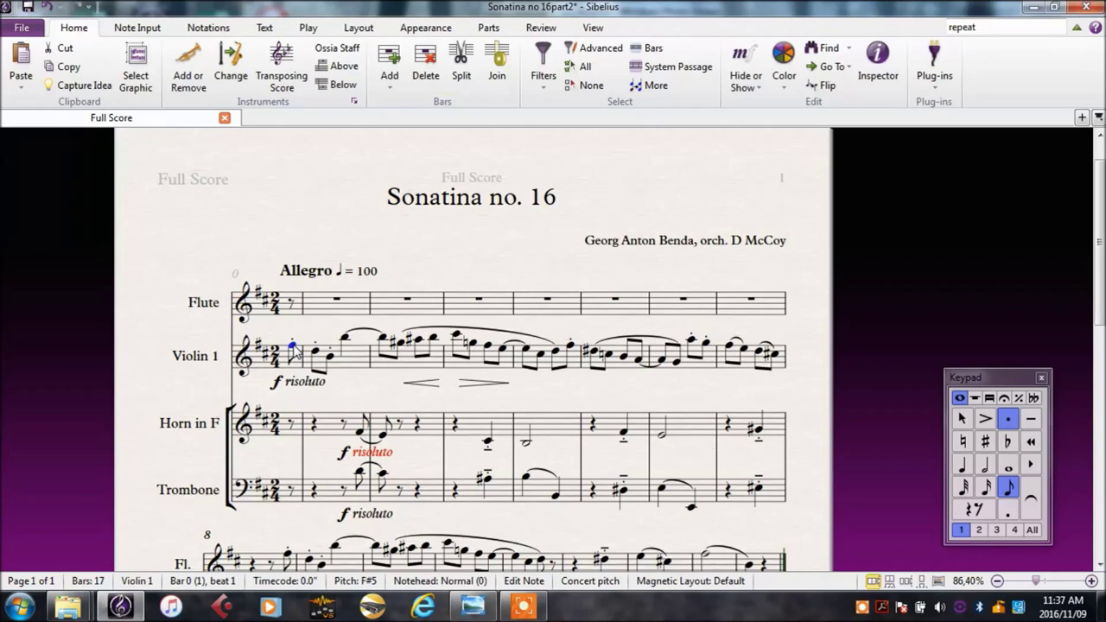
ctrl+scroll(293, 348, down, 3)
key(p)
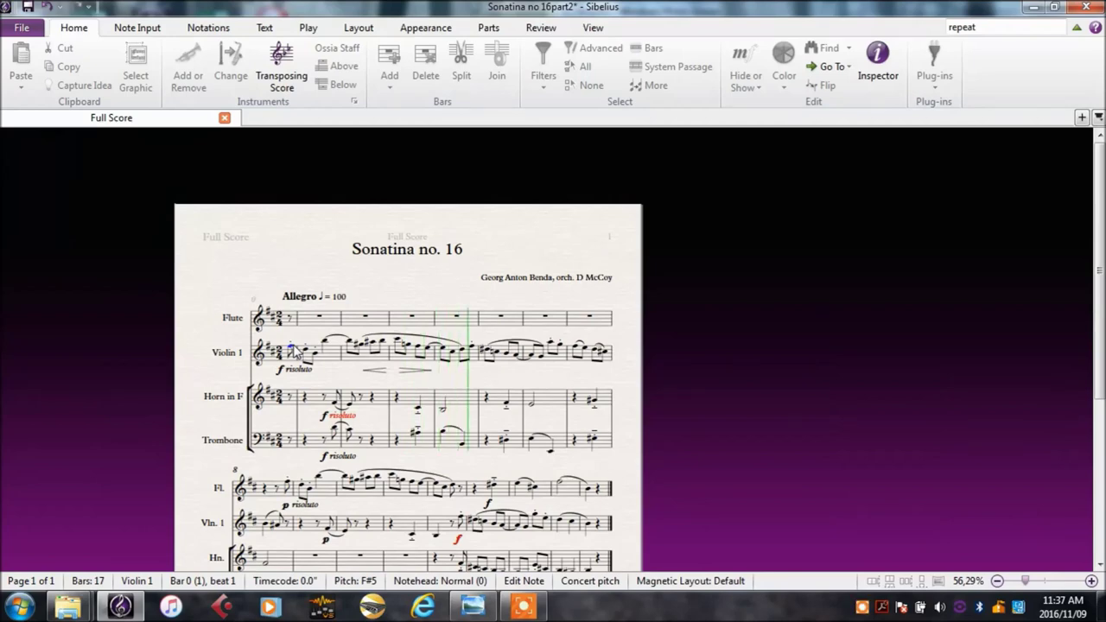
key(Escape)
ctrl+scroll(293, 348, up, 3)
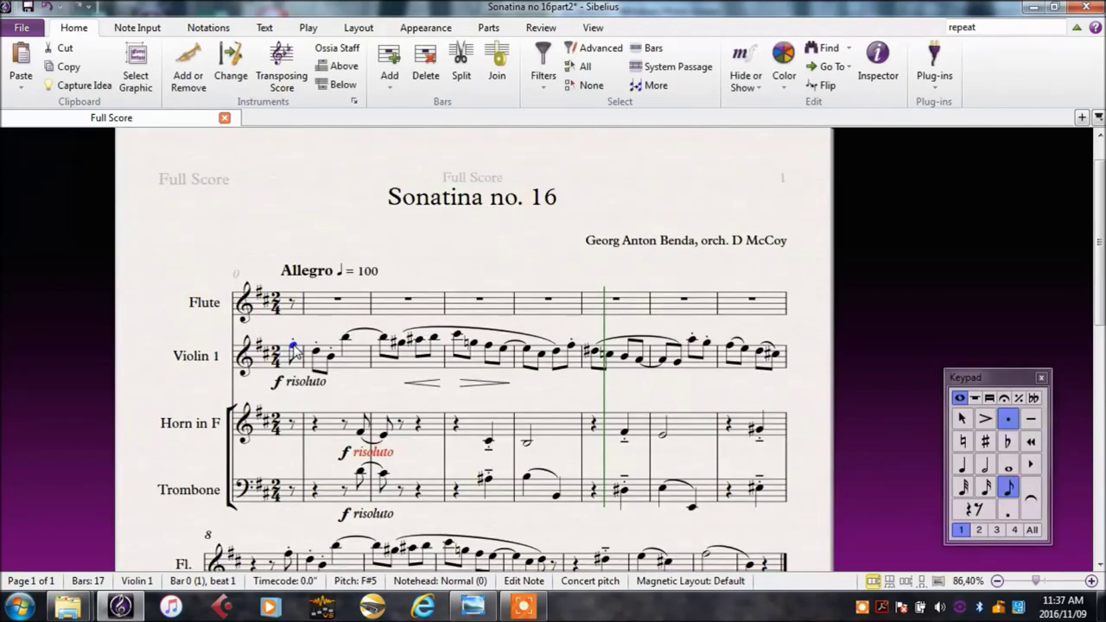
click(408, 278)
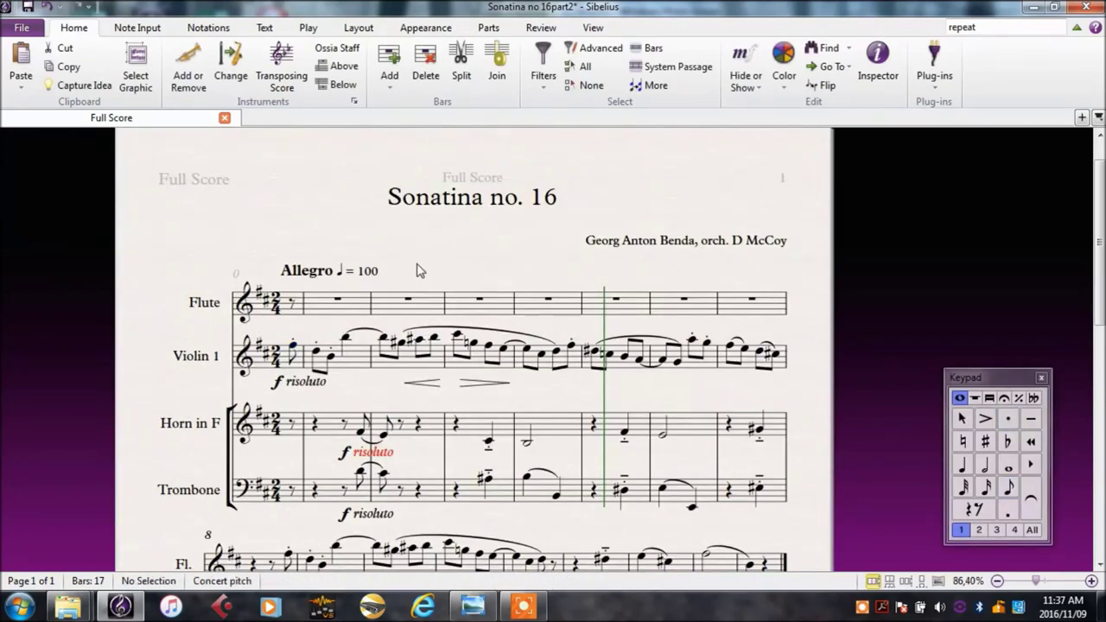
drag(427, 271, 422, 231)
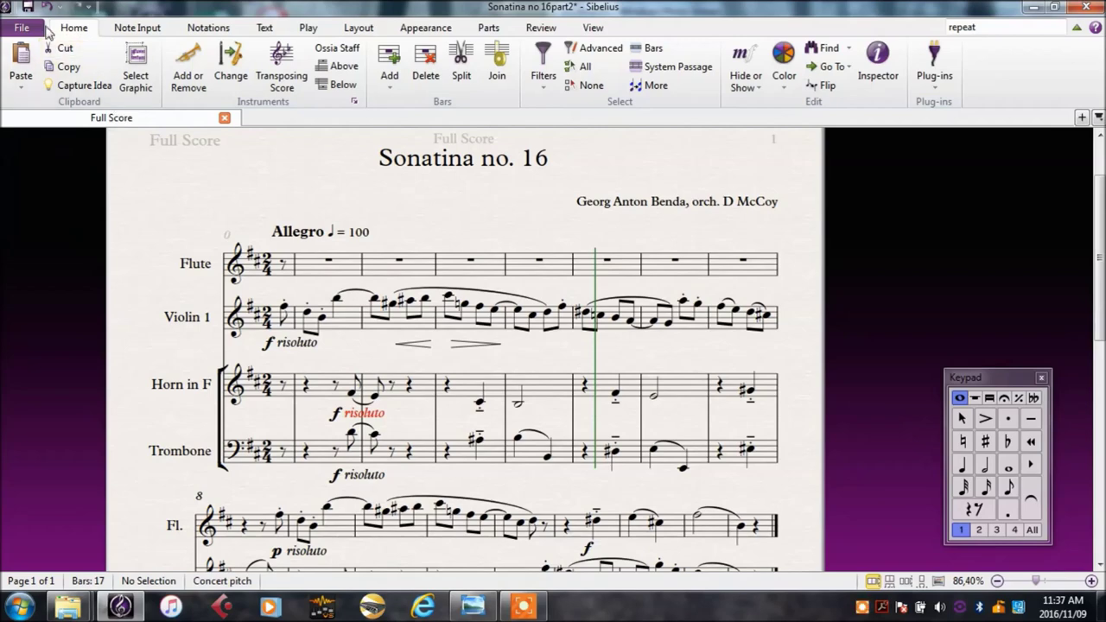
click(22, 27)
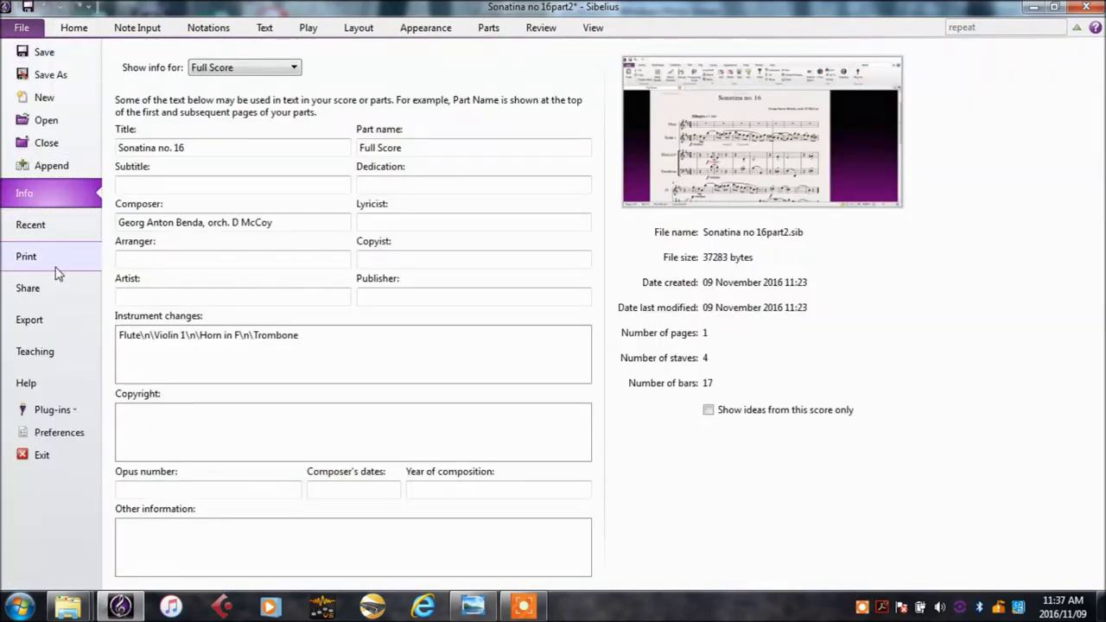
click(41, 320)
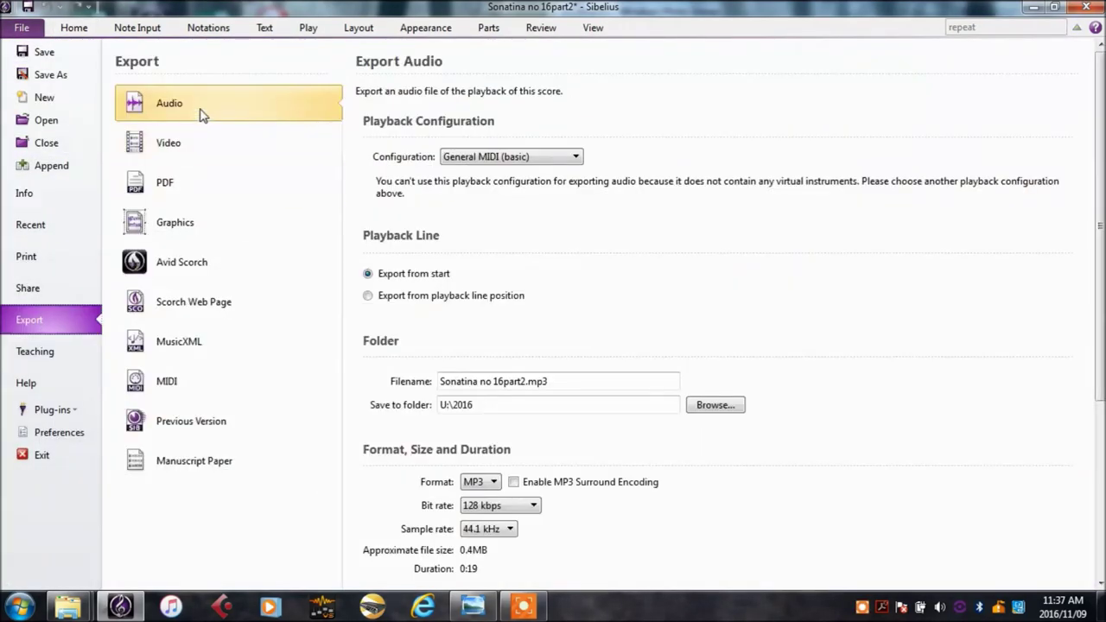
scroll(633, 234, down, 1)
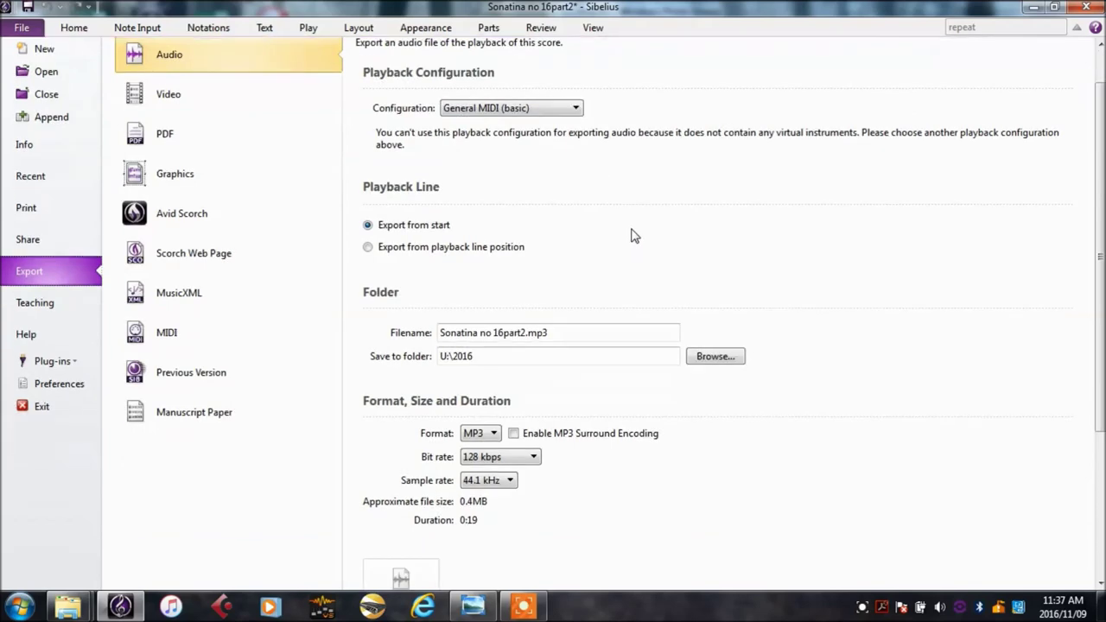
scroll(634, 235, down, 1)
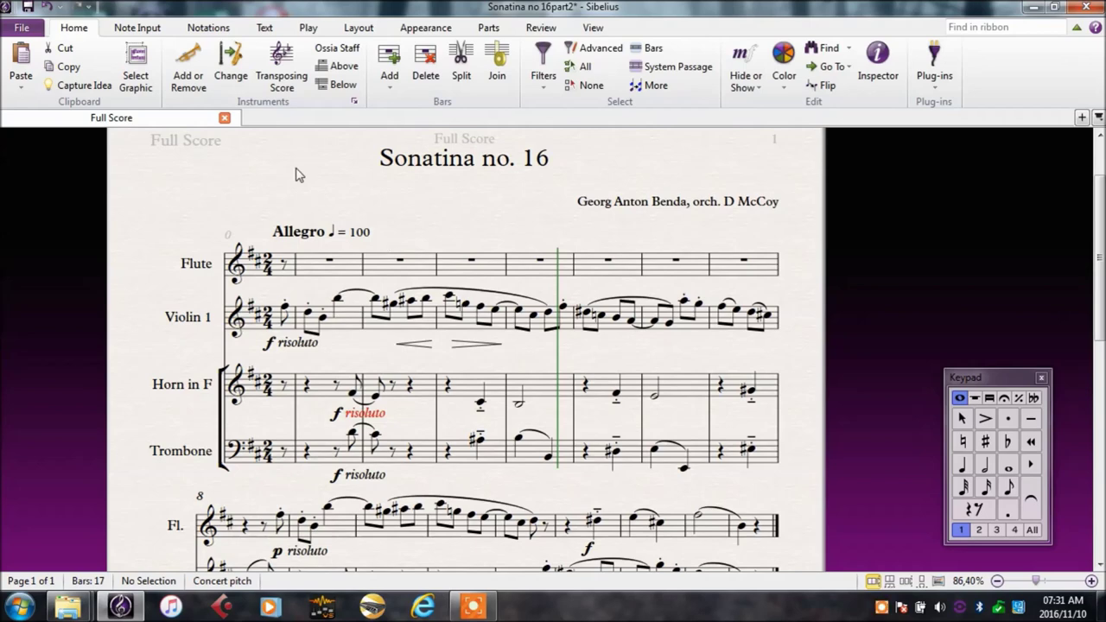
click(308, 27)
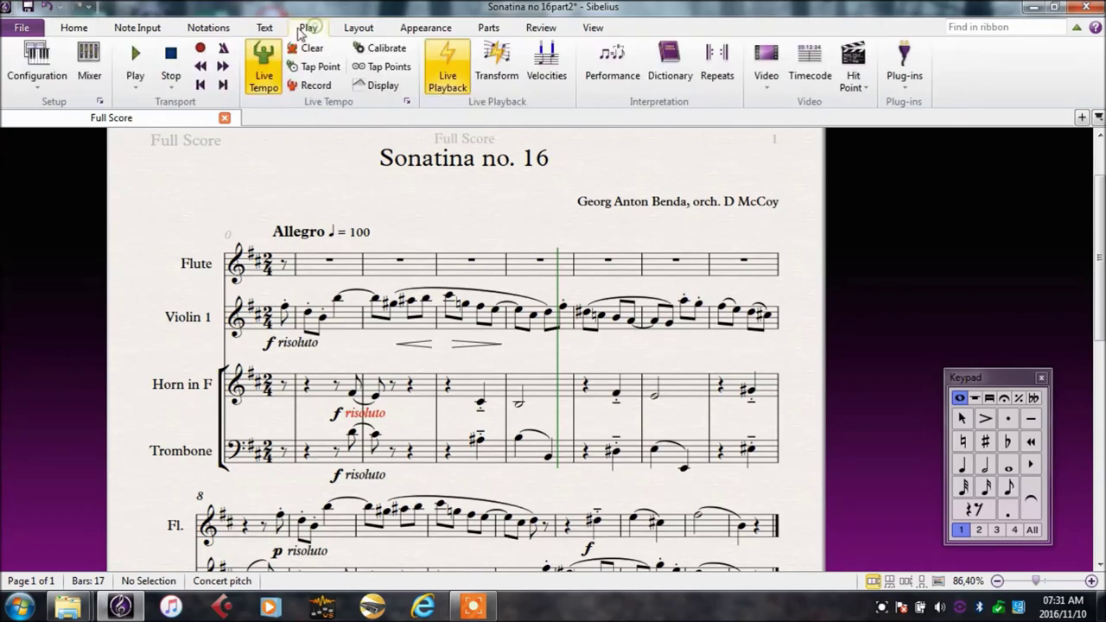
- Confirm the playback configuration is set to Sibelius 7 Sounds
click(34, 77)
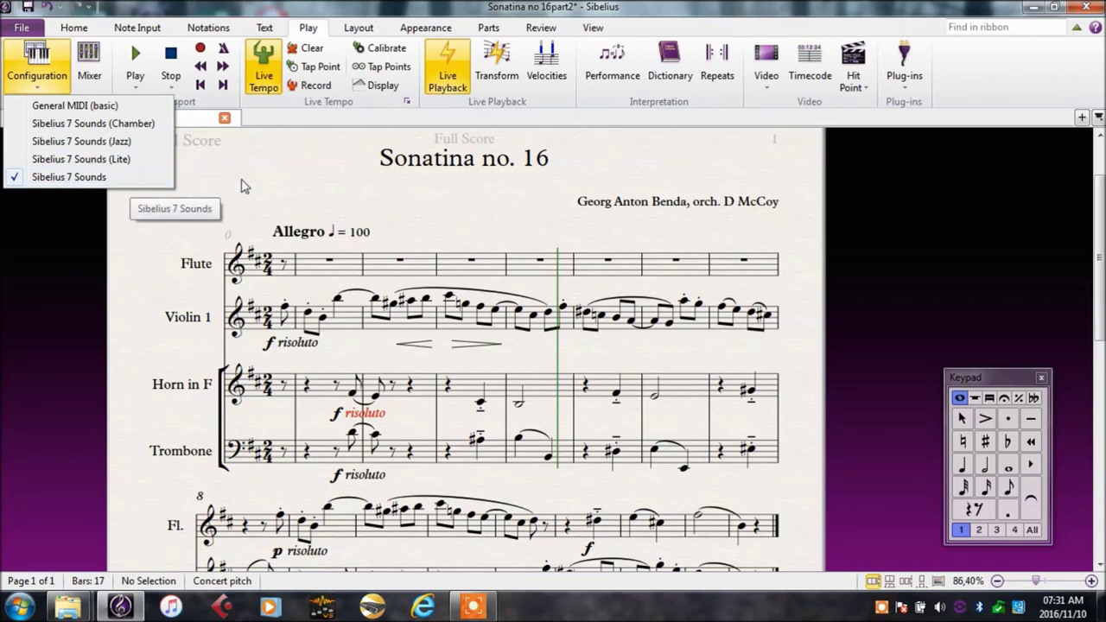
click(132, 177)
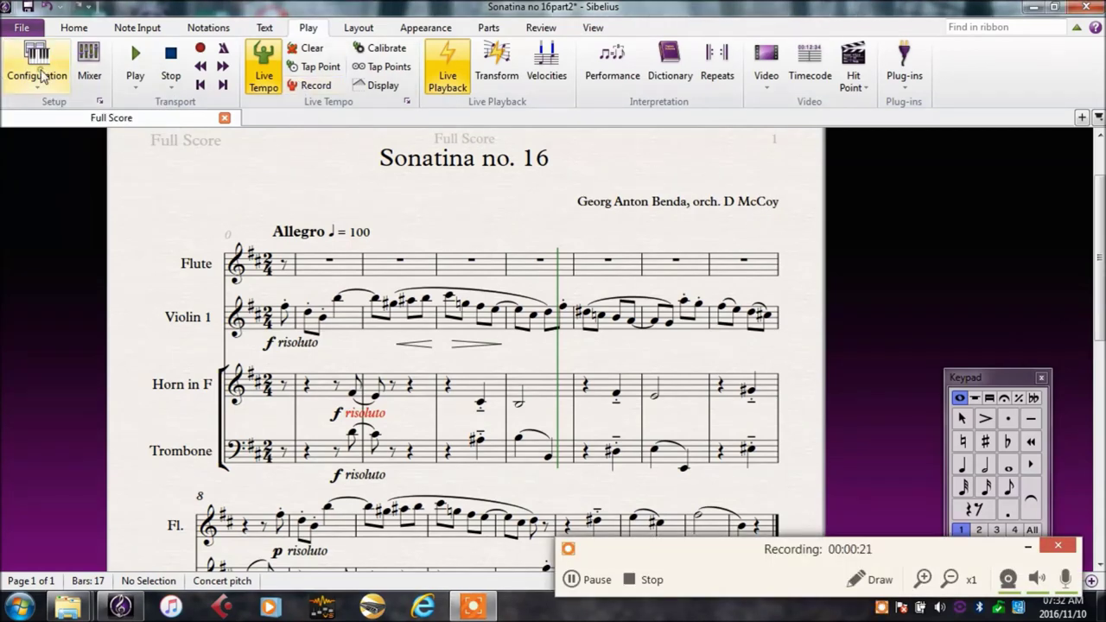
click(36, 77)
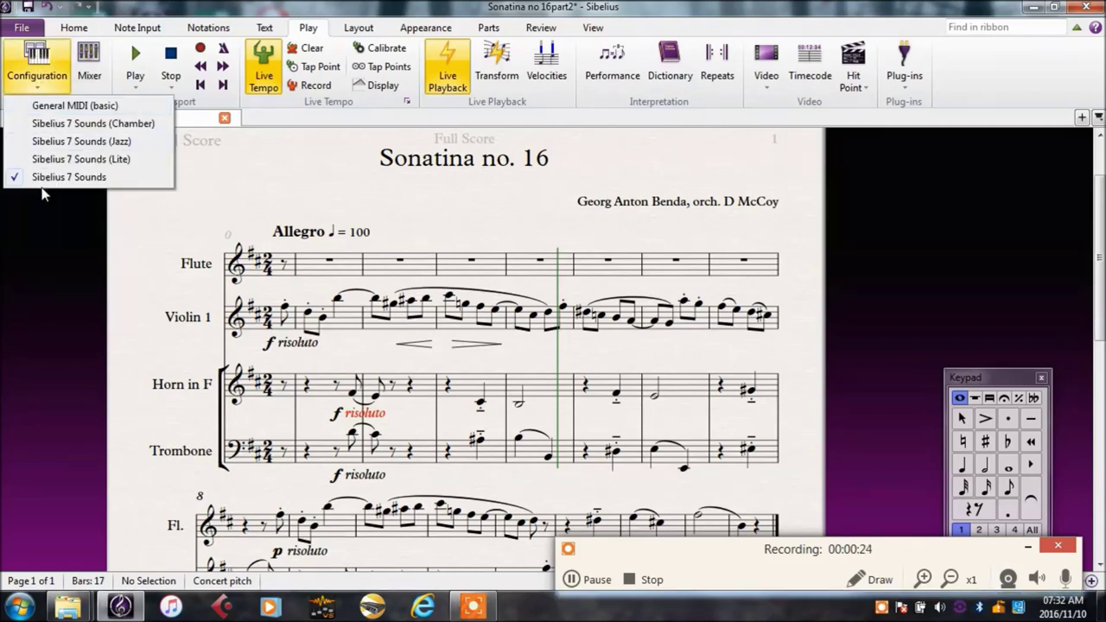
click(231, 181)
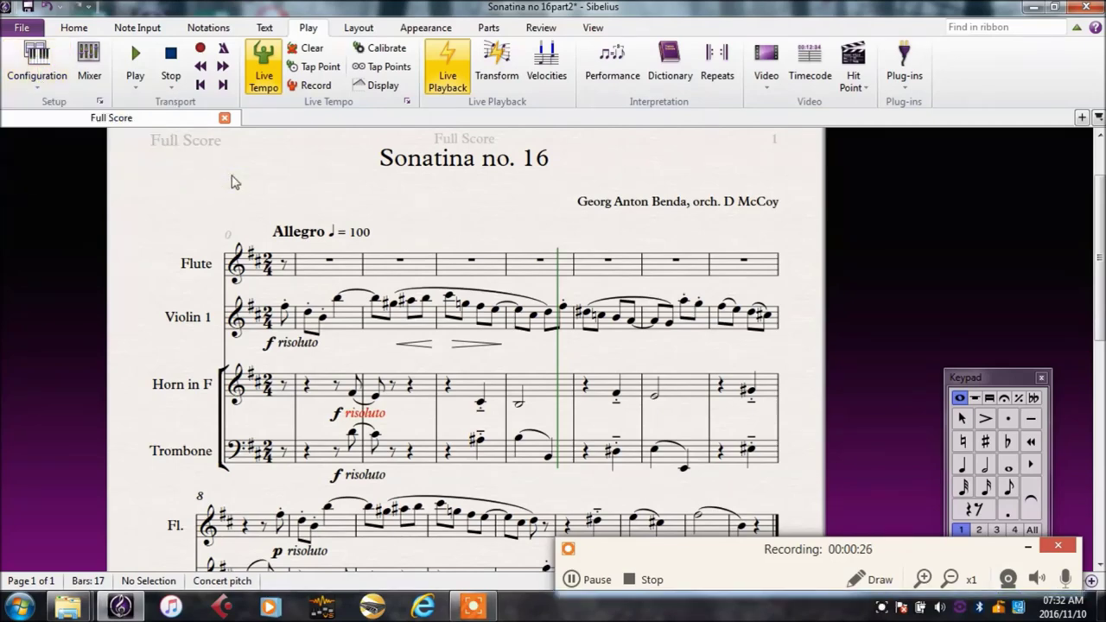
- Play the score through, stop playback, and bring the title back into view
key(space)
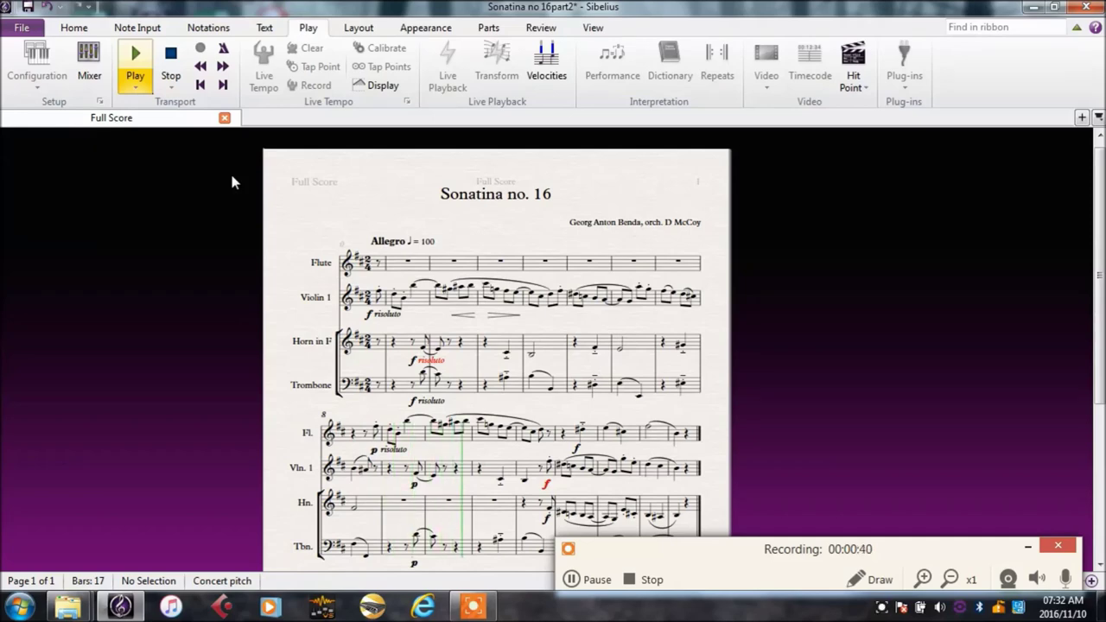
key(space)
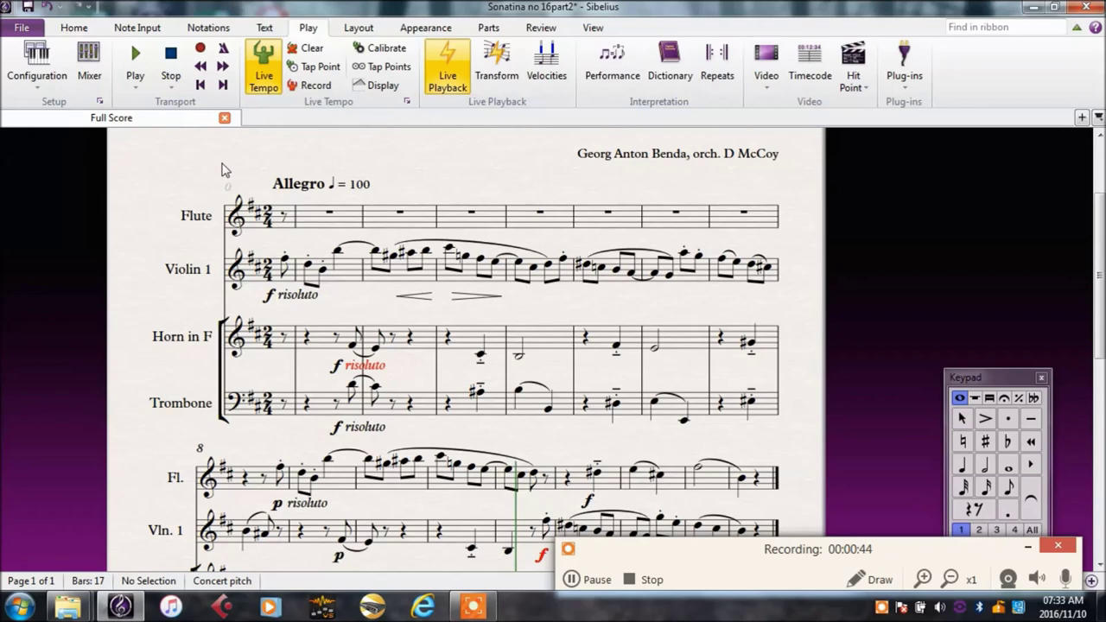
drag(223, 168, 234, 194)
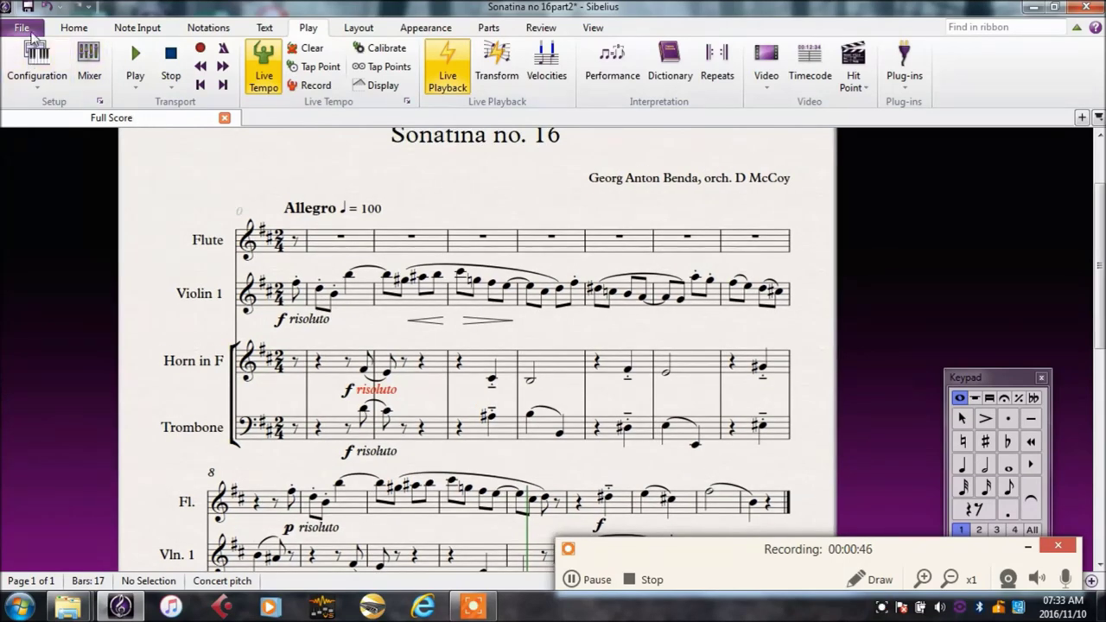
- Export the score's audio as Sonatina no 16part2.mp3 into U:\2016 using Sibelius 7 Sounds
click(29, 28)
click(51, 324)
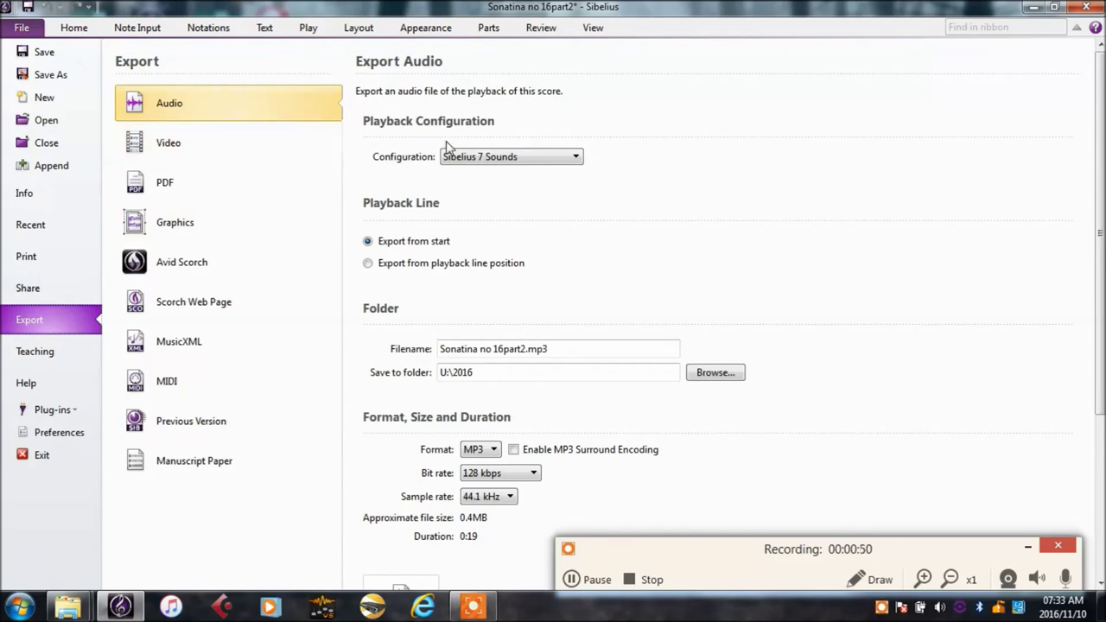
scroll(599, 380, down, 3)
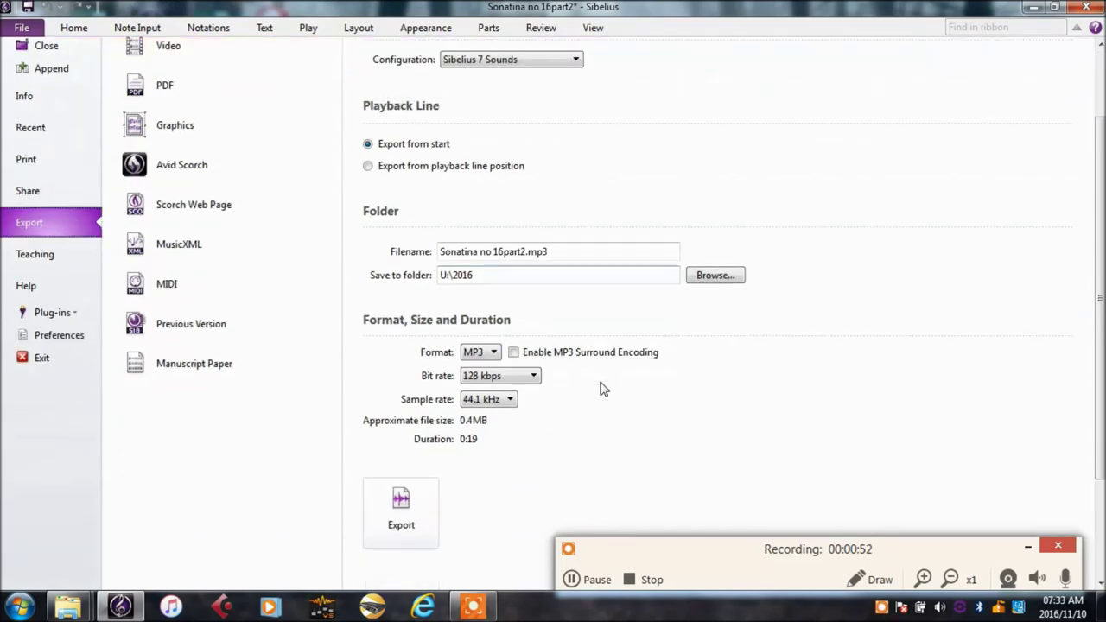
click(410, 517)
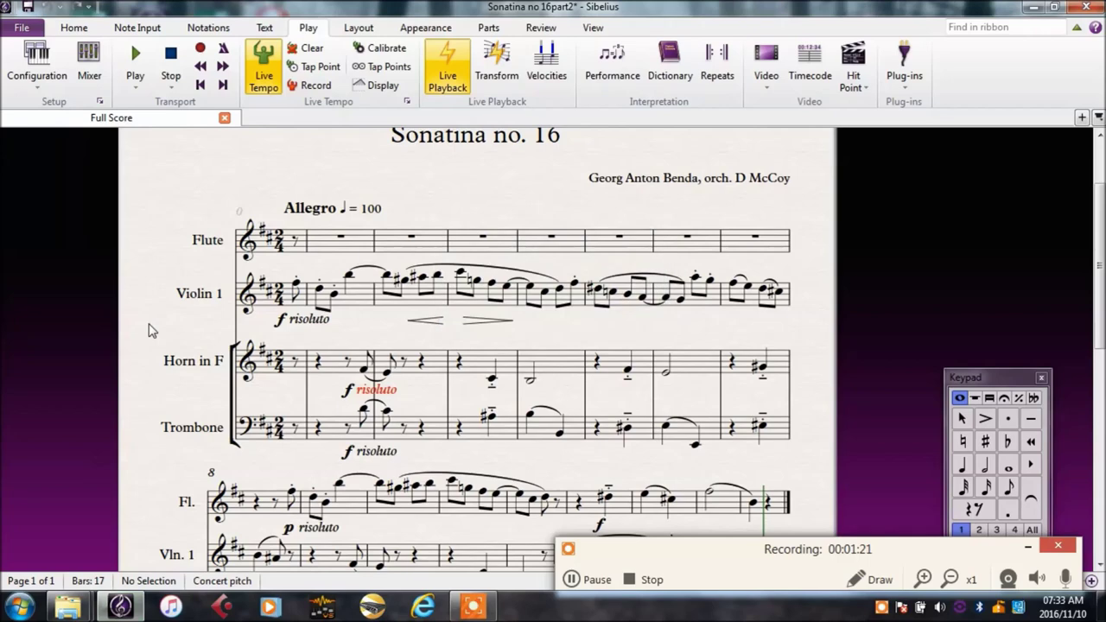
mouse_move(68, 607)
click(260, 523)
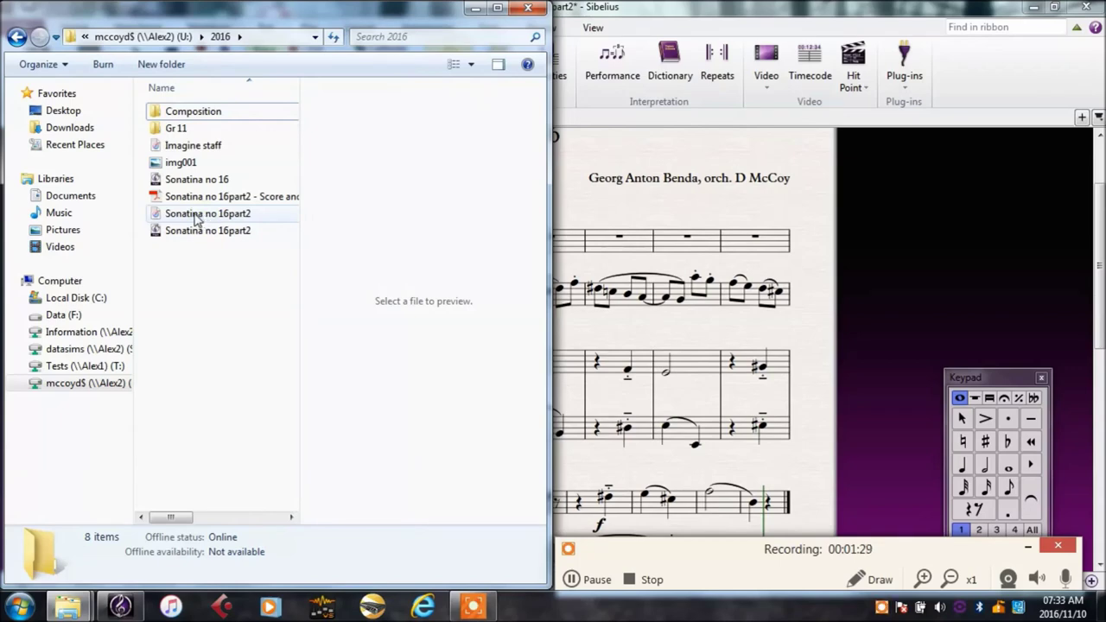
- Open the Sonatina no 16part2 MP3 in VLC media player via Open with
click(199, 220)
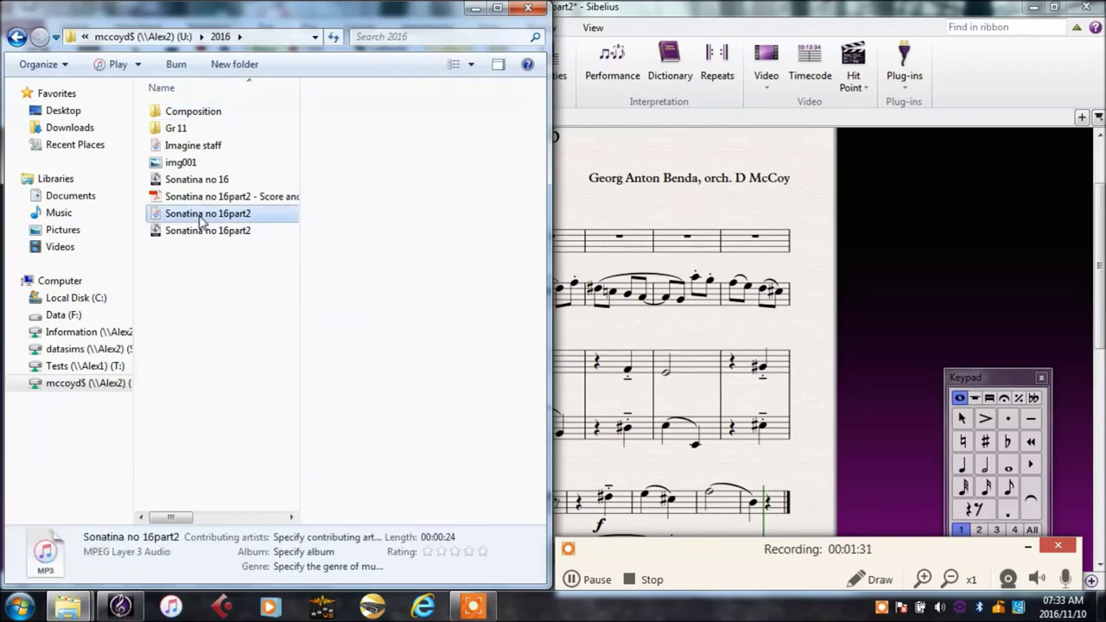
right_click(200, 220)
mouse_move(282, 321)
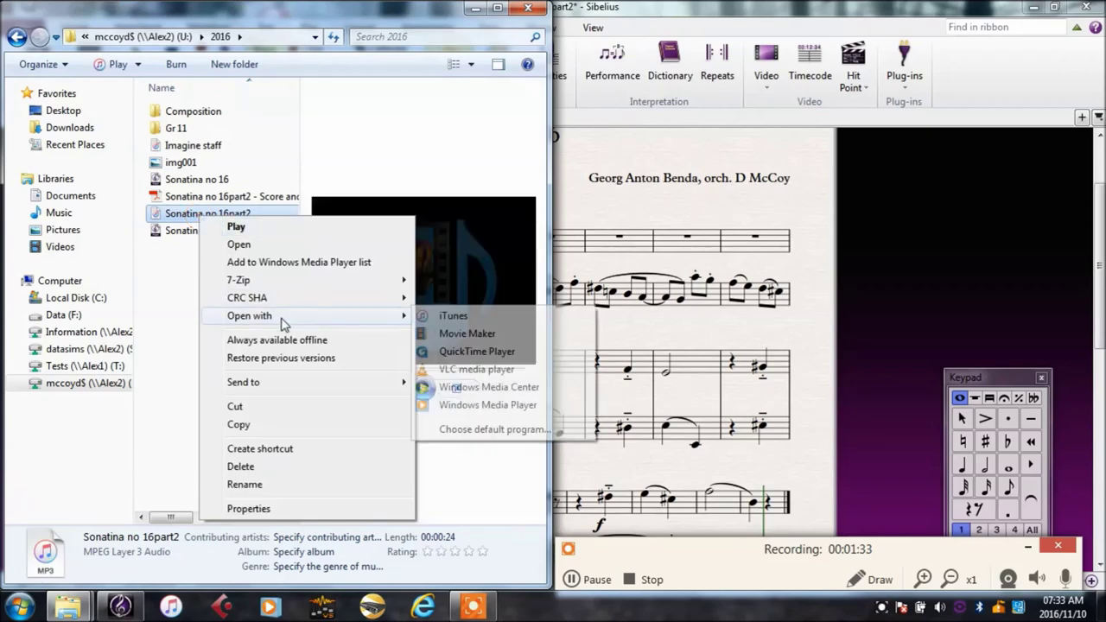
click(460, 368)
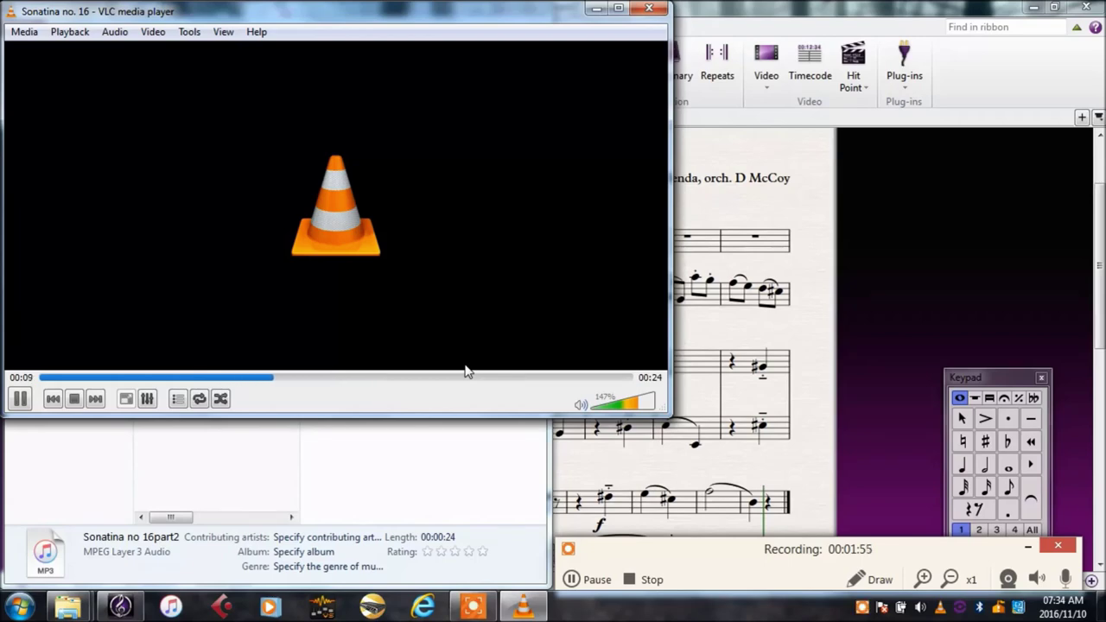
- Pause the exported MP3 in VLC at 00:11, then close the player
click(20, 400)
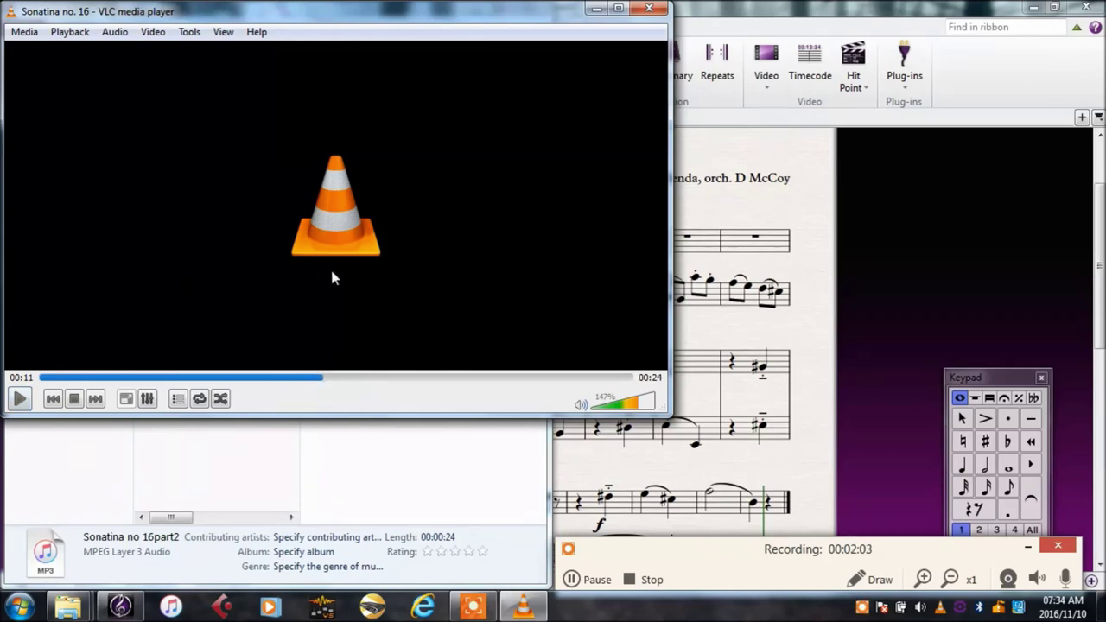
click(649, 10)
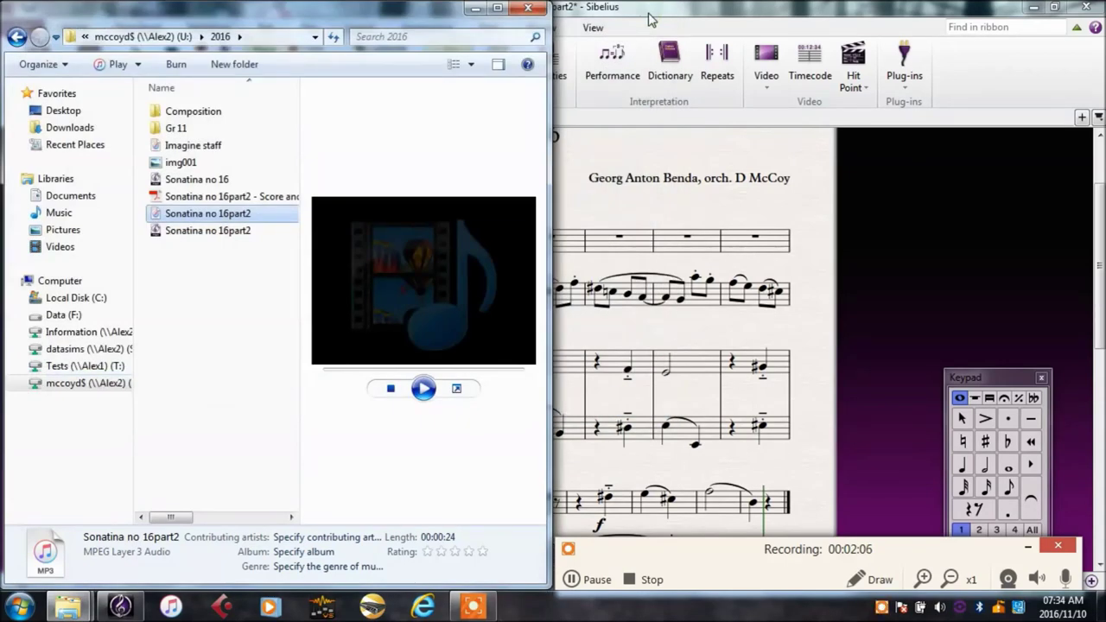